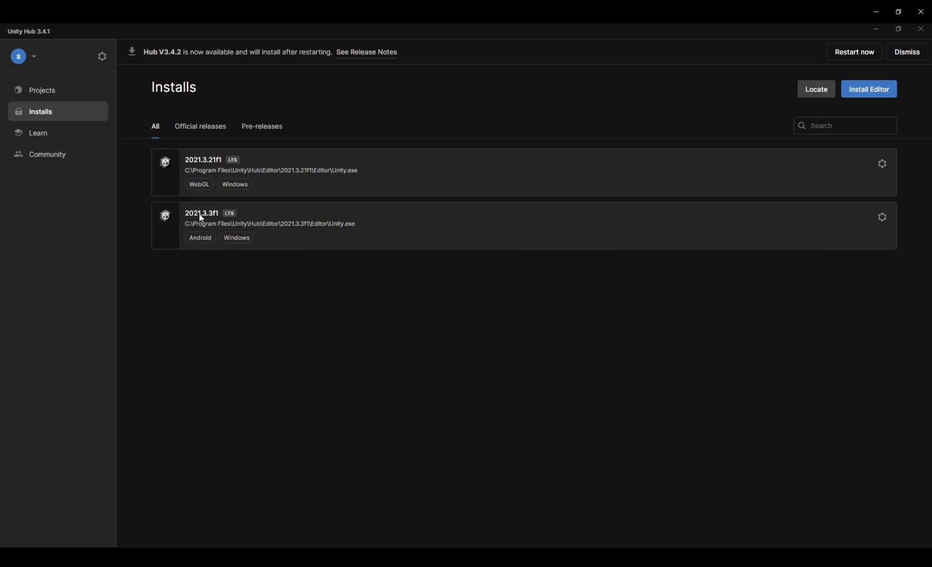
# - View the modules available for the Unity 2021.3.3f1 install, including Android Build Support, and close the list
pyautogui.click(884, 218)
pyautogui.click(785, 231)
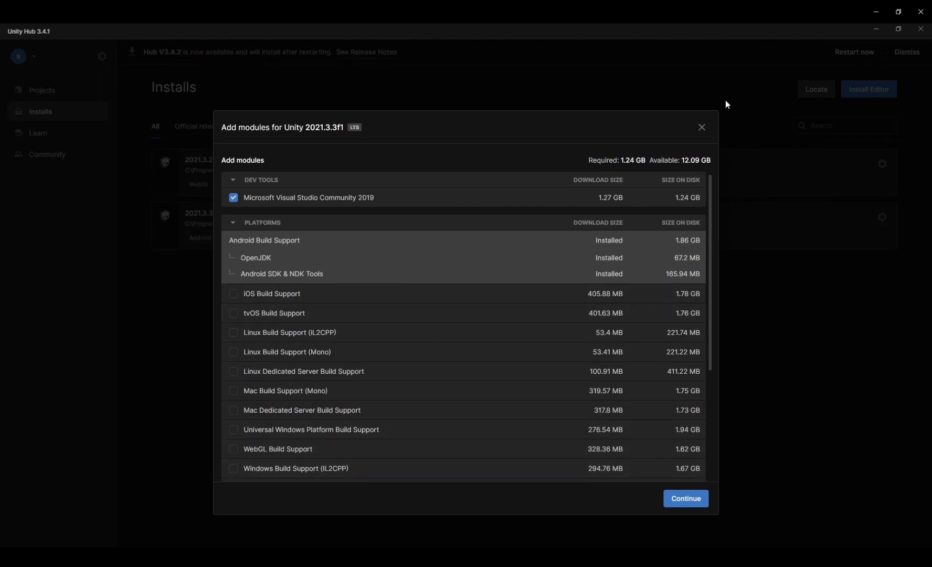
pyautogui.click(703, 127)
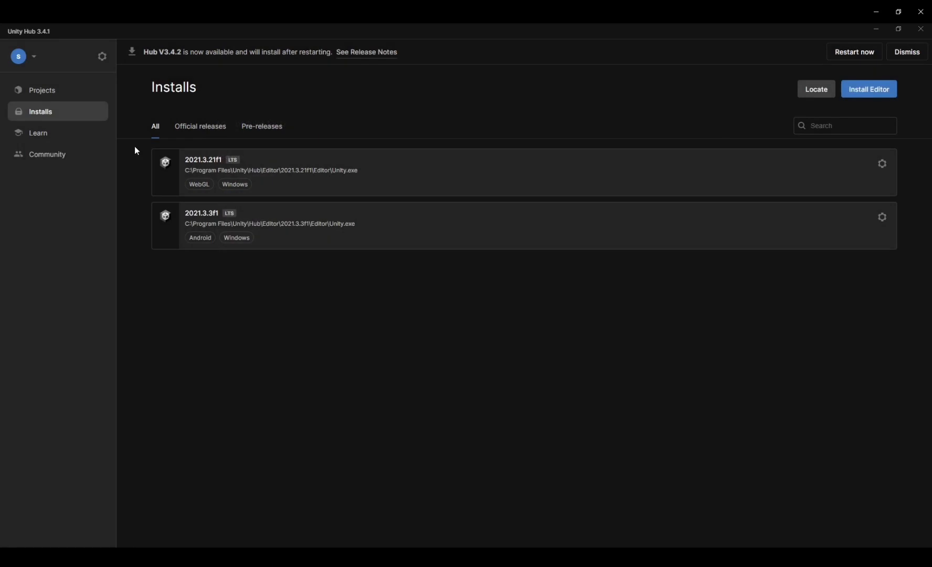
# - Open the Monke Tag project from the project list and dismiss the editor update notice
pyautogui.click(47, 96)
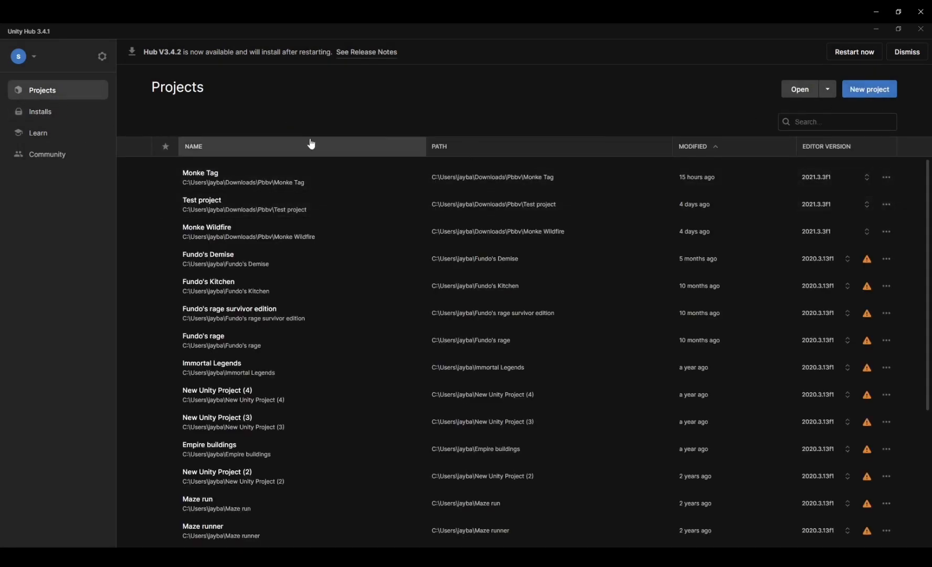
pyautogui.click(870, 89)
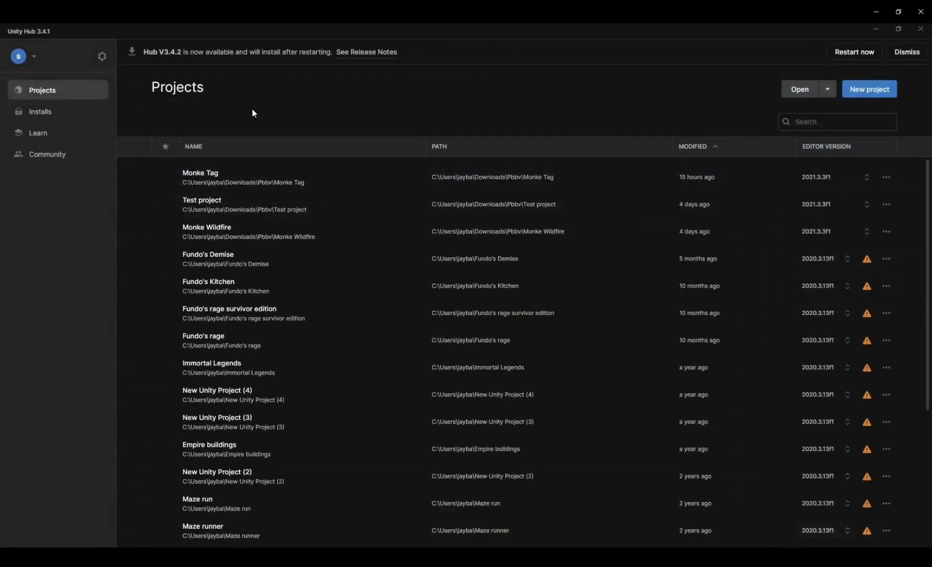
pyautogui.click(244, 179)
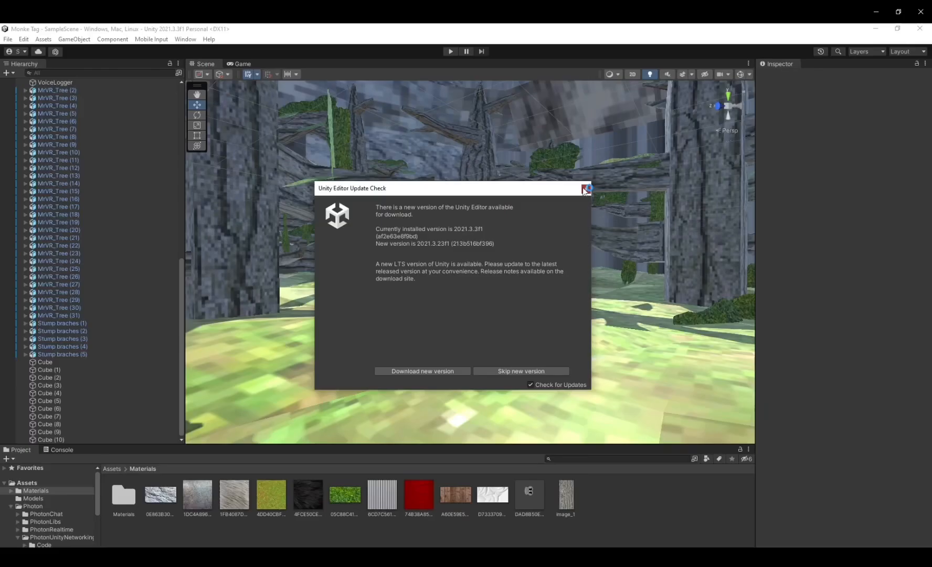
pyautogui.click(584, 186)
pyautogui.moveTo(591, 289); pyautogui.dragTo(78, 198, button='right')
pyautogui.click(77, 199)
pyautogui.moveTo(513, 235); pyautogui.dragTo(484, 404, button='right')
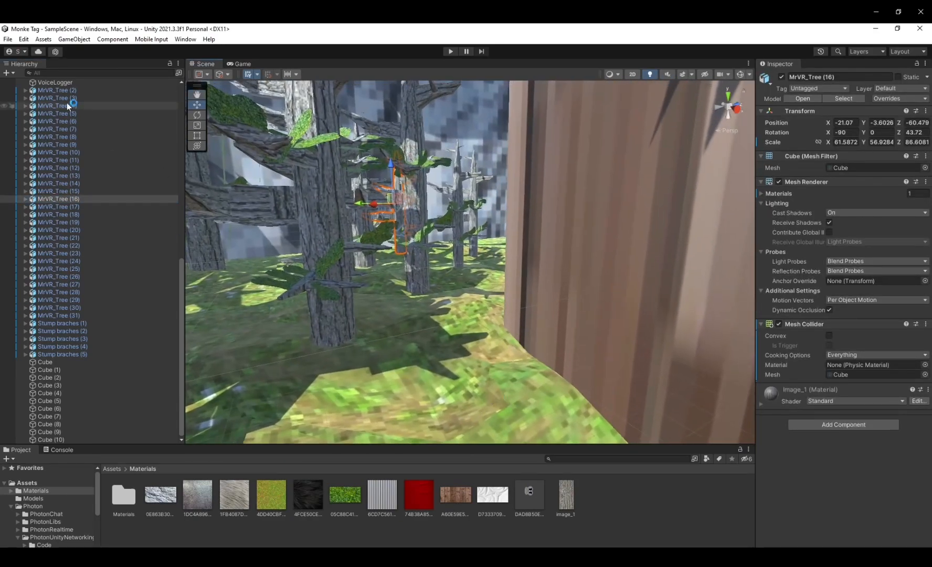
# - In the project's XR Plug-in Management settings, enable the Oculus plug-in provider for Android
pyautogui.click(7, 39)
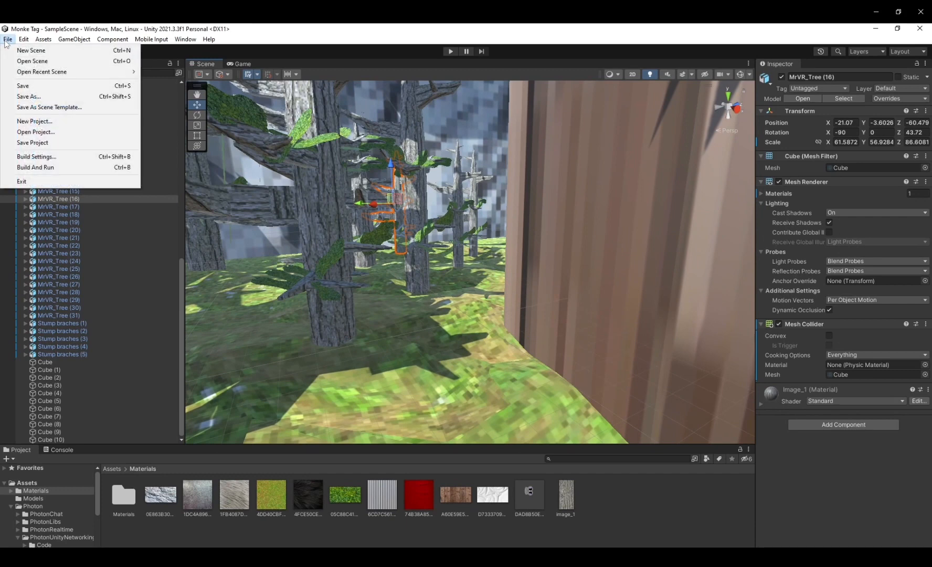
pyautogui.moveTo(24, 39)
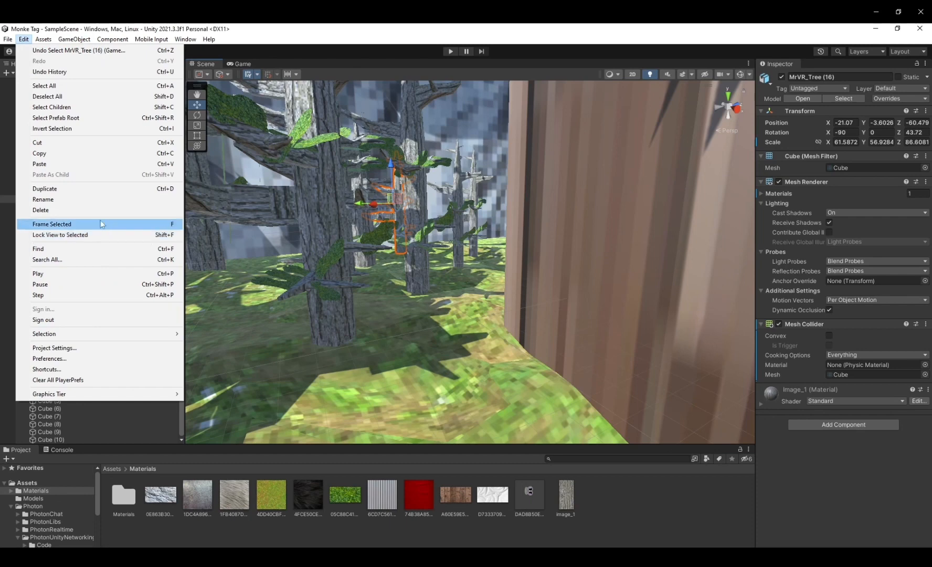
pyautogui.click(86, 348)
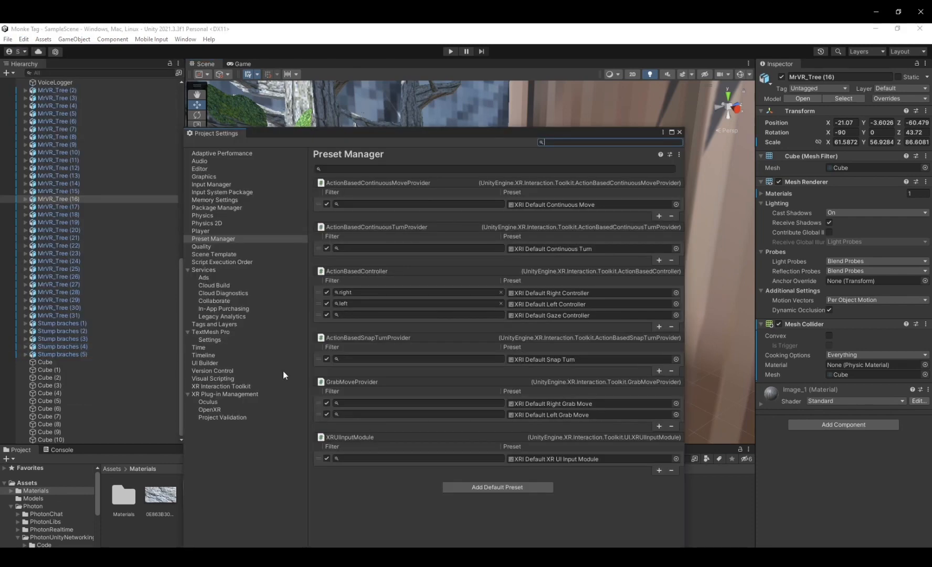
pyautogui.click(253, 395)
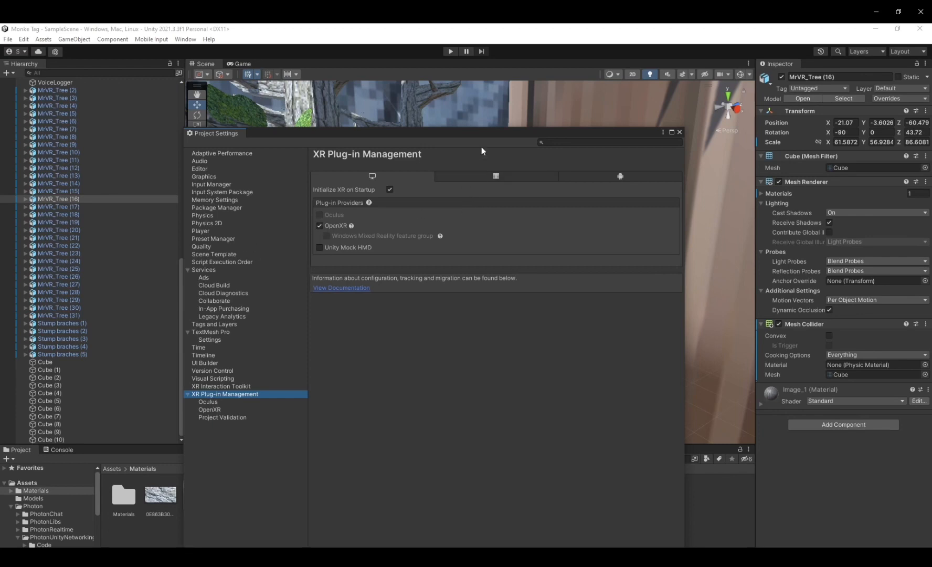
pyautogui.click(618, 177)
pyautogui.click(320, 226)
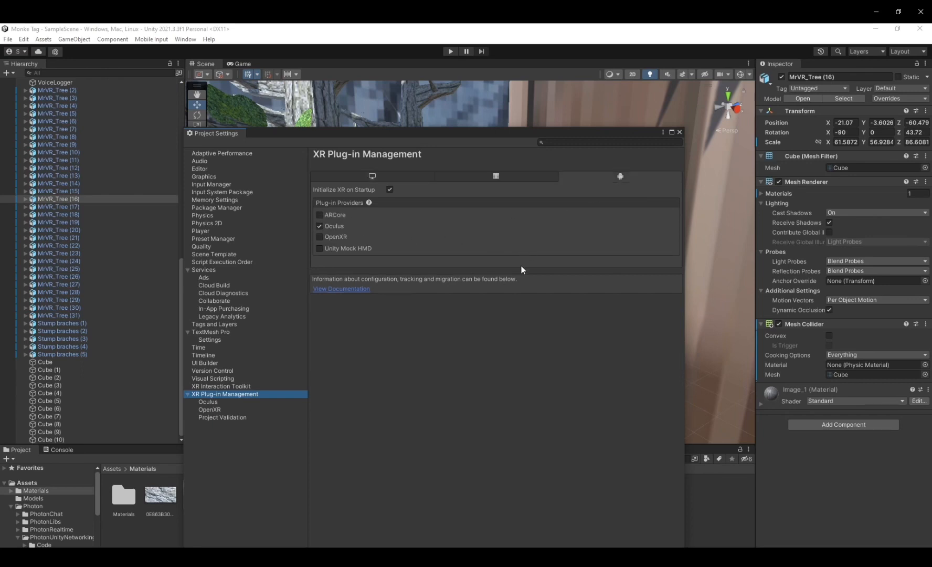
# - Examine the OpenXR render mode options for both the desktop and Android platforms
pyautogui.click(239, 410)
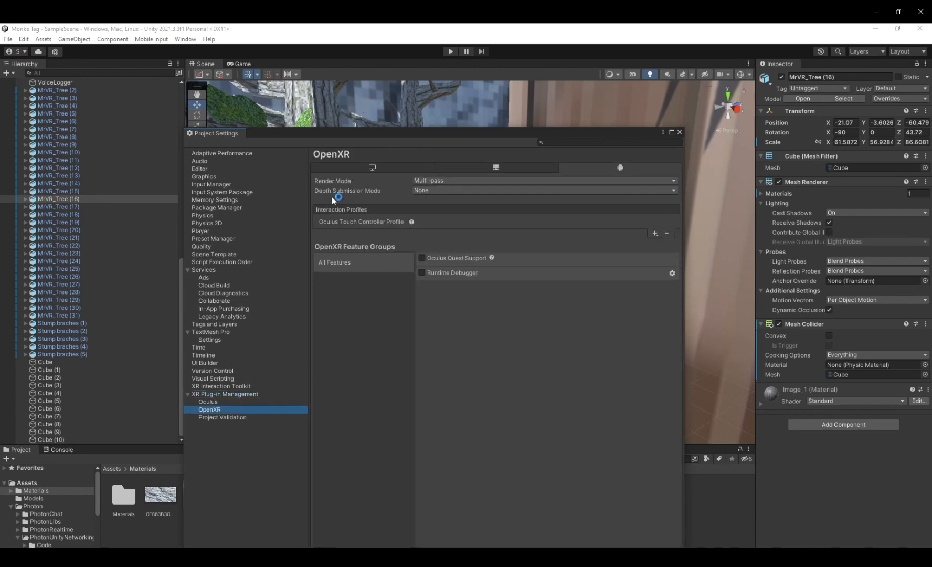
pyautogui.click(405, 168)
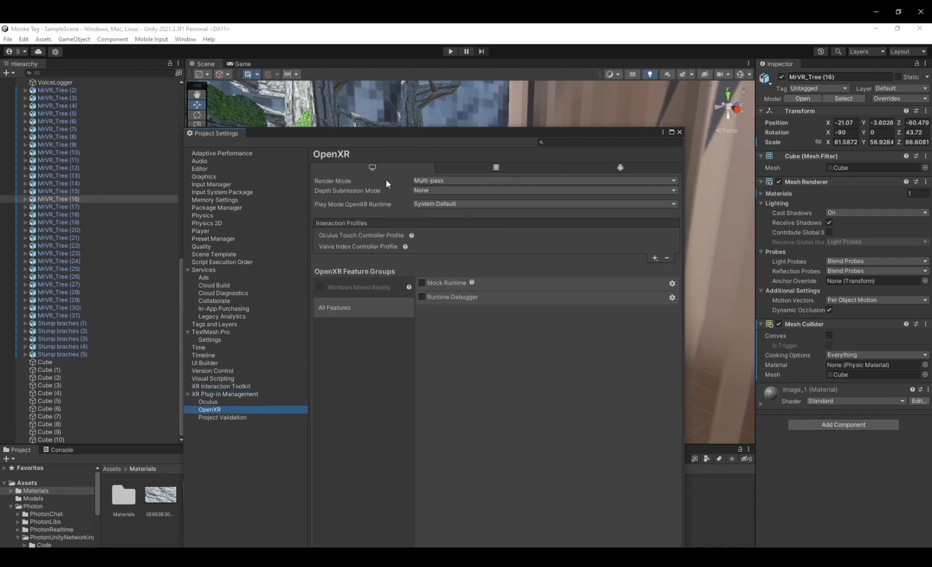
pyautogui.click(449, 181)
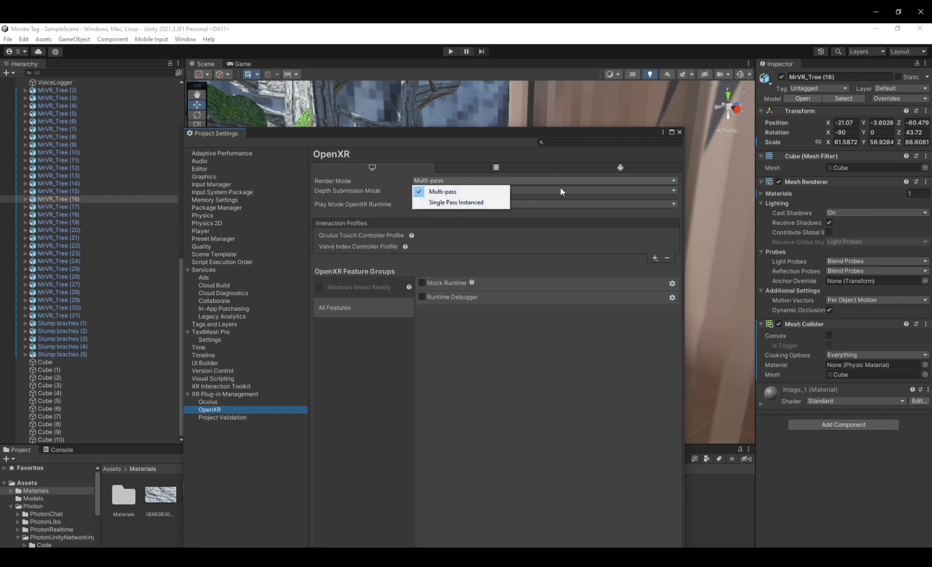
pyautogui.click(588, 167)
pyautogui.click(431, 181)
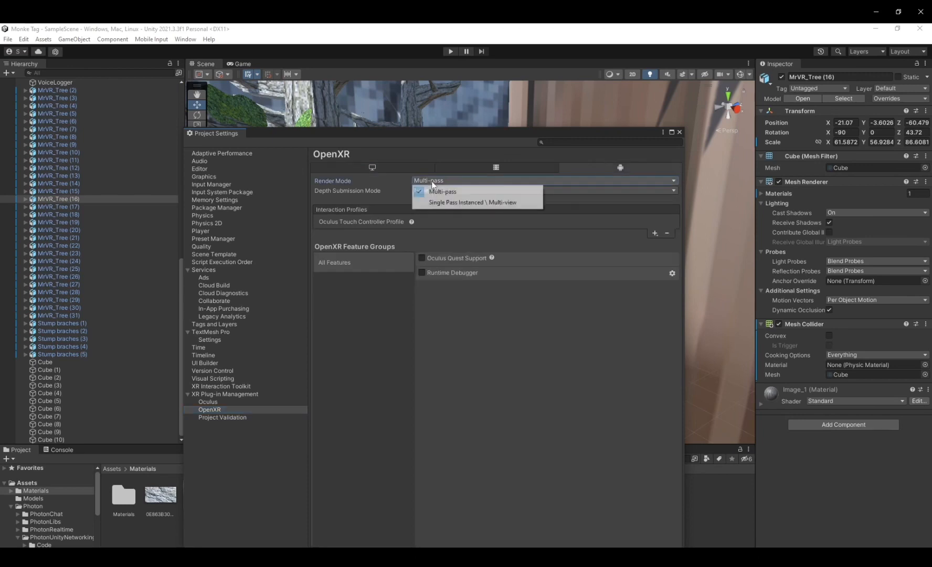
# - Examine the Oculus stereo rendering mode options for desktop and Android, recheck the desktop plug-in providers, and close the project settings
pyautogui.click(227, 402)
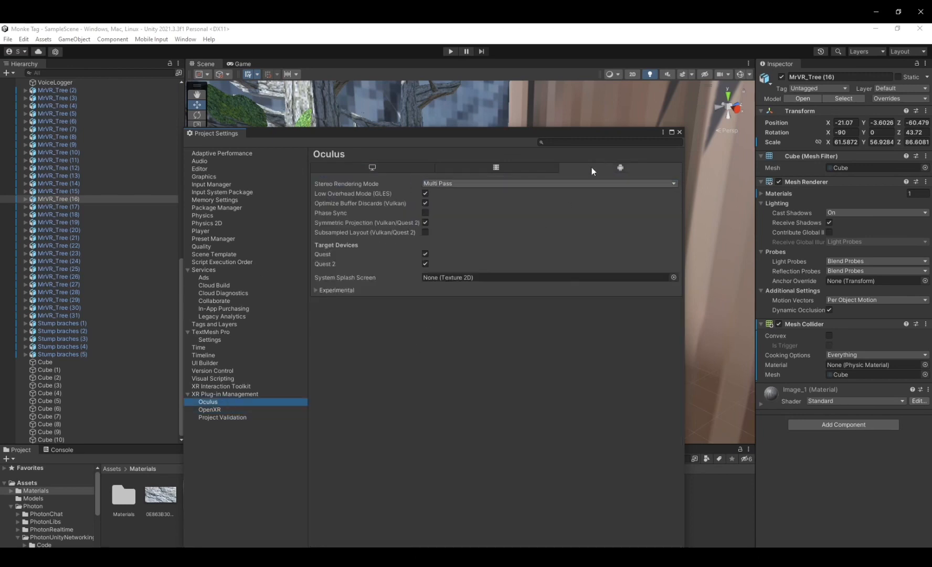
pyautogui.click(388, 166)
pyautogui.click(446, 184)
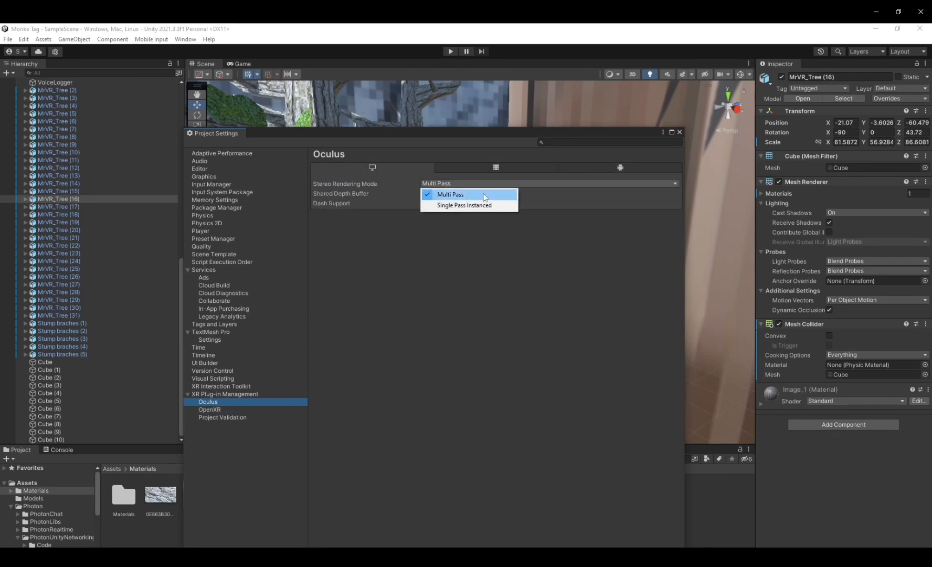
pyautogui.click(604, 169)
pyautogui.click(534, 183)
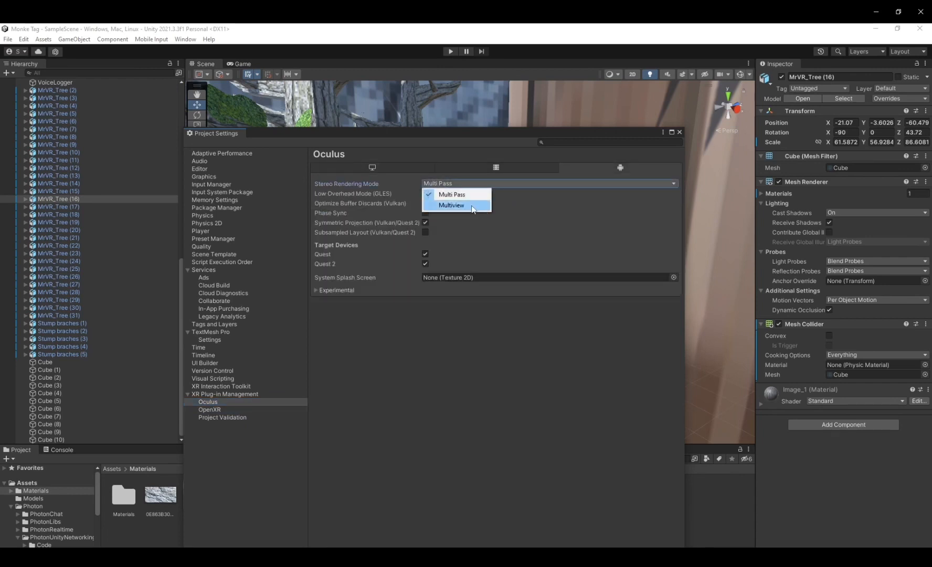
pyautogui.click(638, 209)
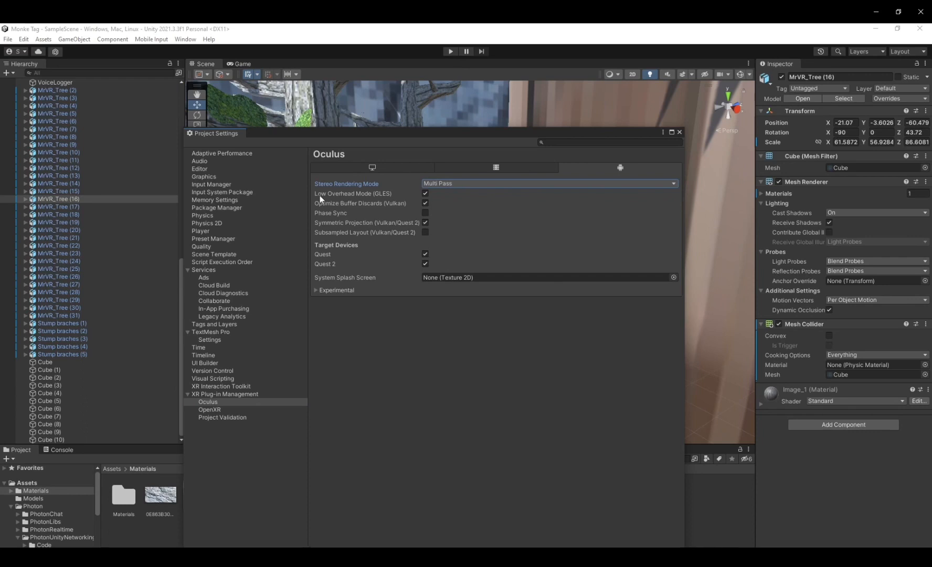
pyautogui.click(257, 395)
pyautogui.click(426, 175)
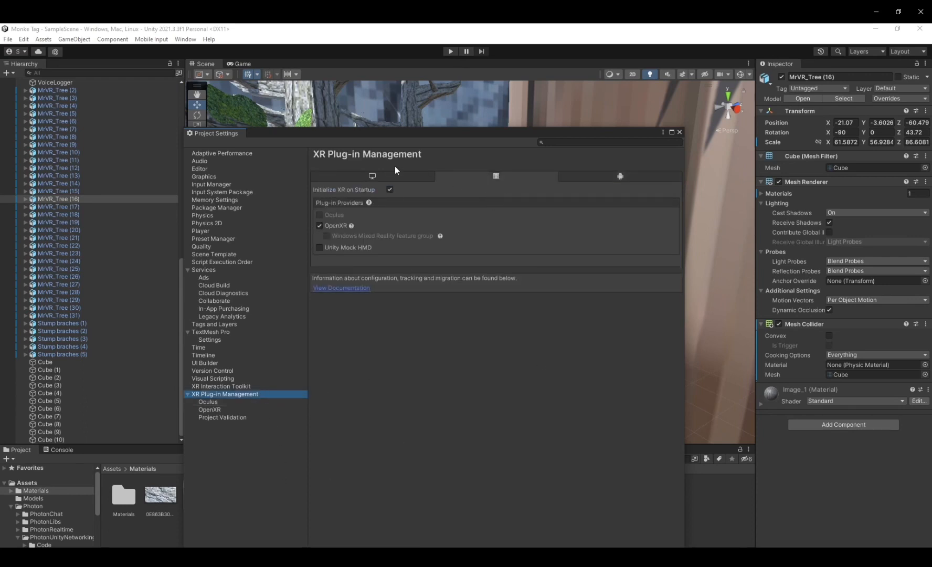
pyautogui.click(679, 132)
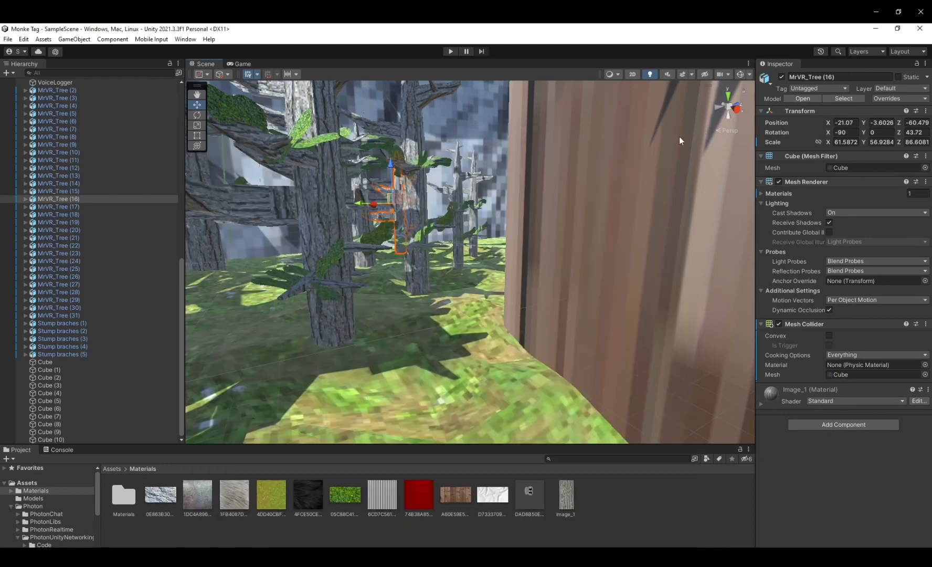
# - Add the package com.unity.xr.interaction.toolkit by git URL in the Package Manager and close it
pyautogui.click(8, 39)
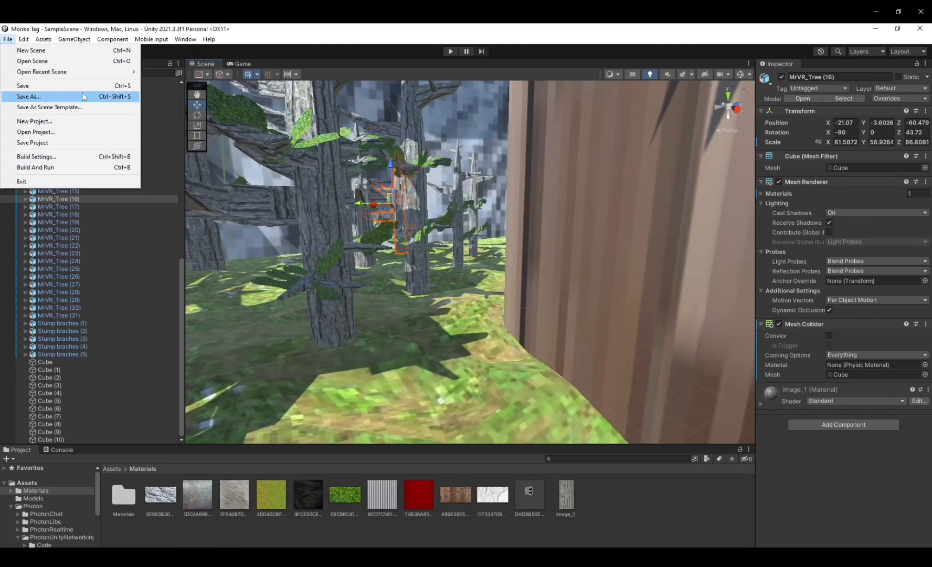
pyautogui.click(6, 41)
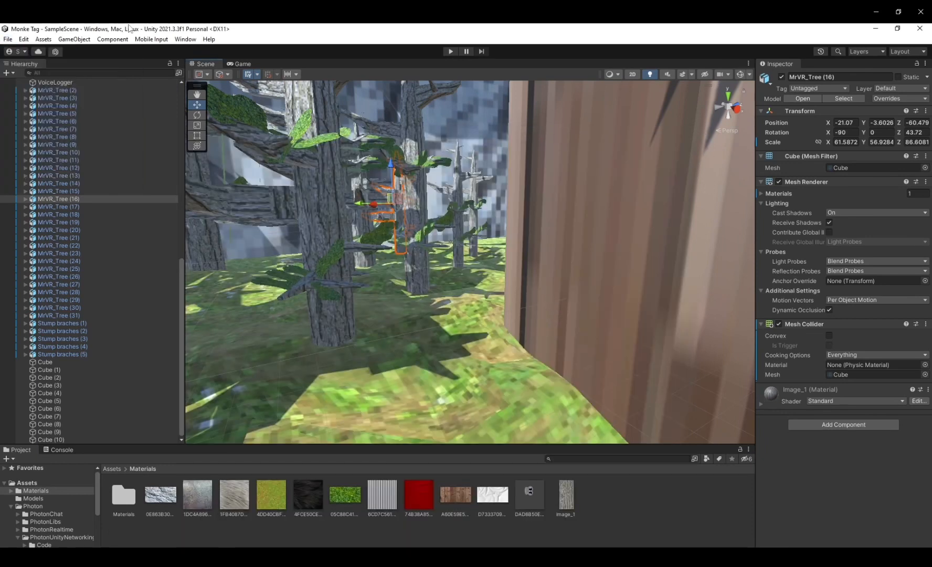
pyautogui.click(186, 39)
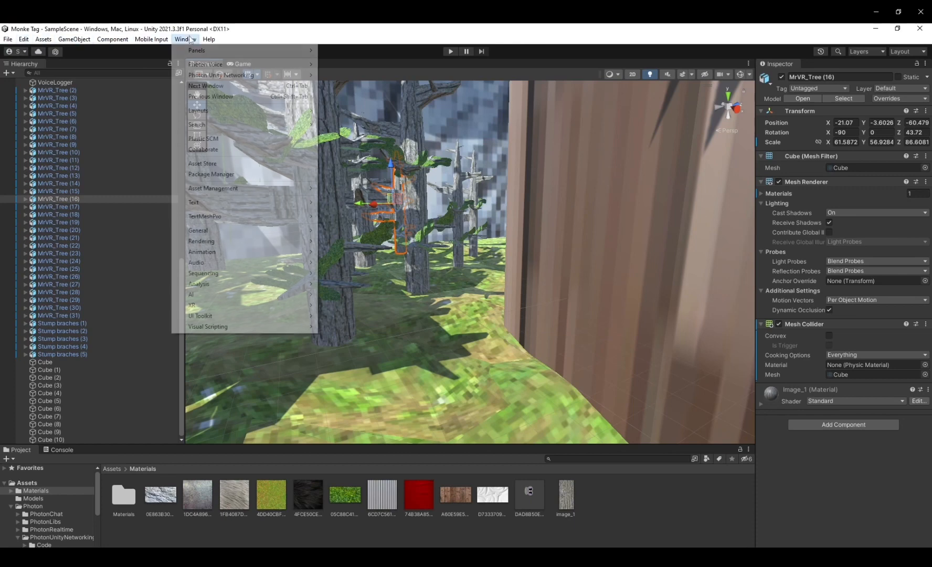
pyautogui.click(222, 176)
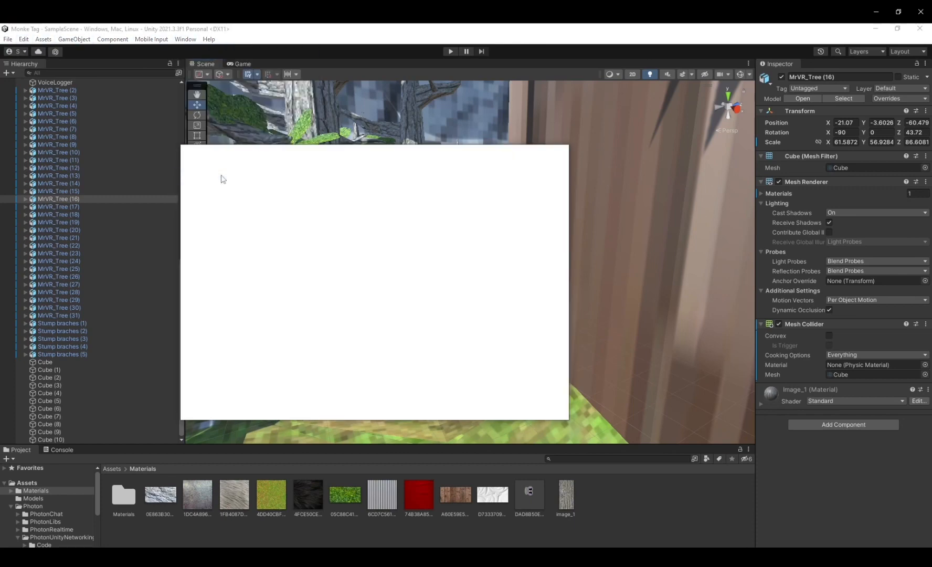
pyautogui.click(186, 159)
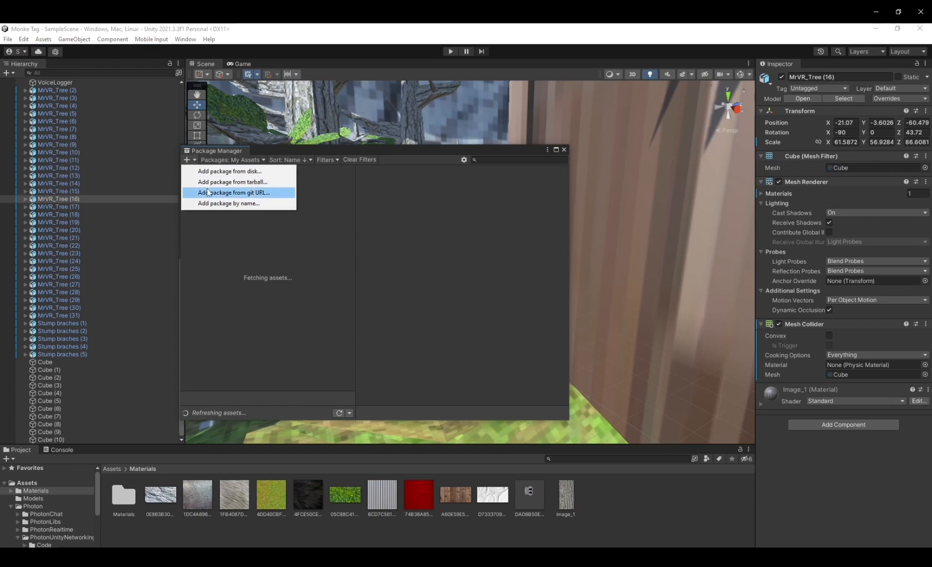
pyautogui.click(241, 193)
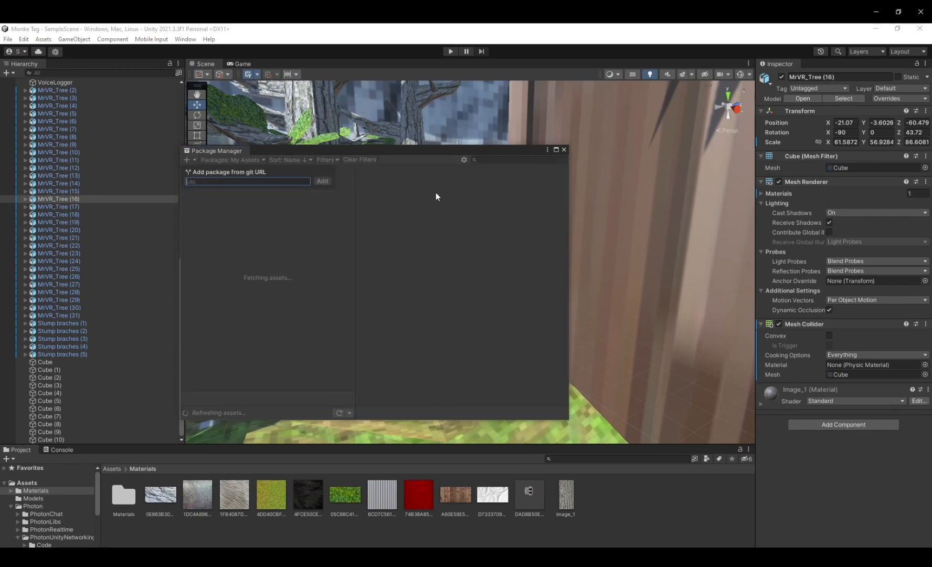
pyautogui.write('com.')
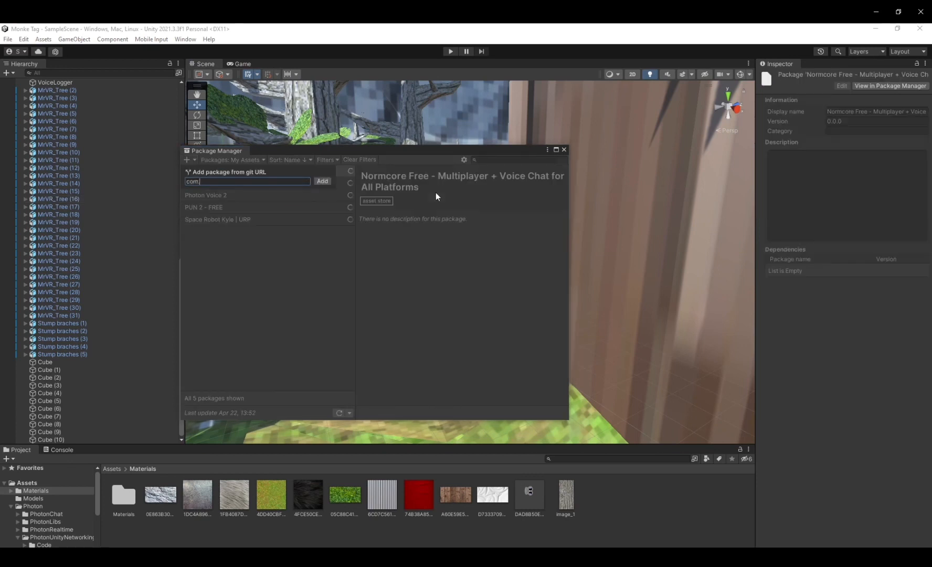
pyautogui.write('unity.xr')
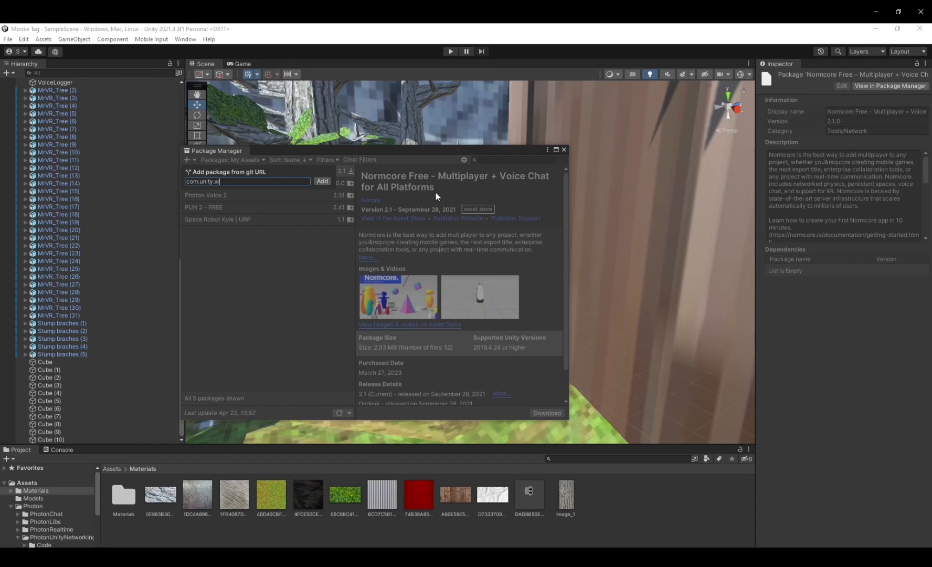
pyautogui.write('.interactui')
pyautogui.press('BackSpace')
pyautogui.press('BackSpace')
pyautogui.write('ion')
pyautogui.press('BackSpace')
pyautogui.write('n.toolkit')
pyautogui.click(322, 181)
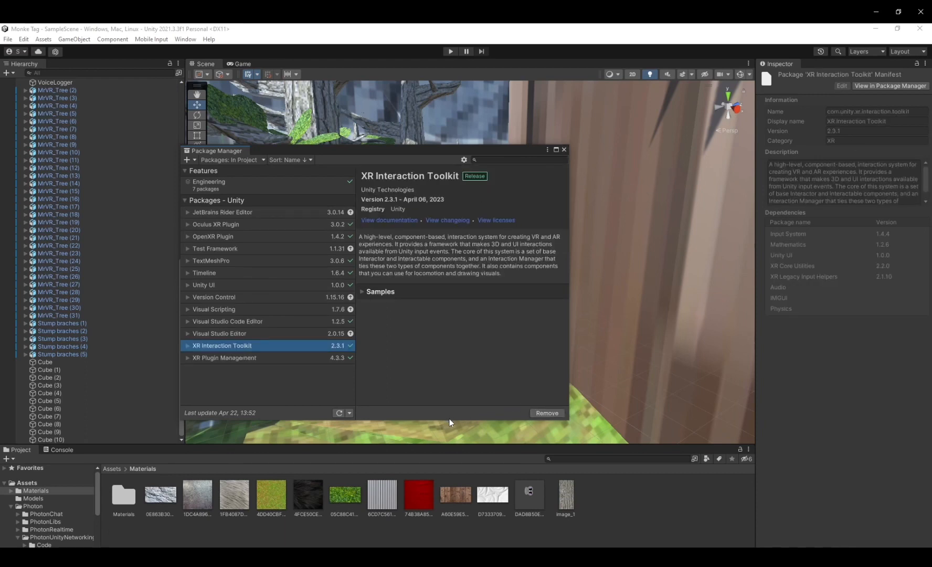
pyautogui.click(565, 150)
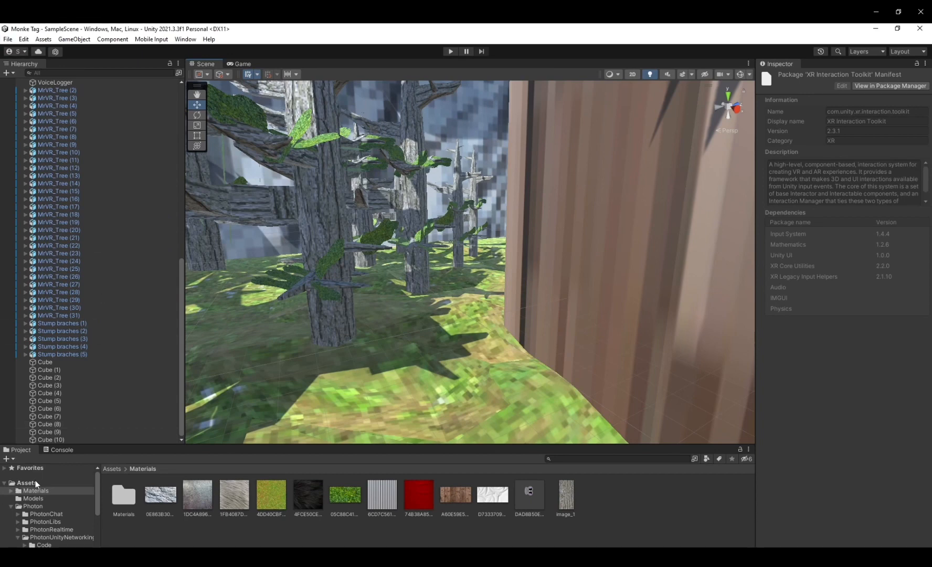
# - Show the root Assets folder and list the XR Interaction Toolkit's samples in the Package Manager
pyautogui.click(83, 483)
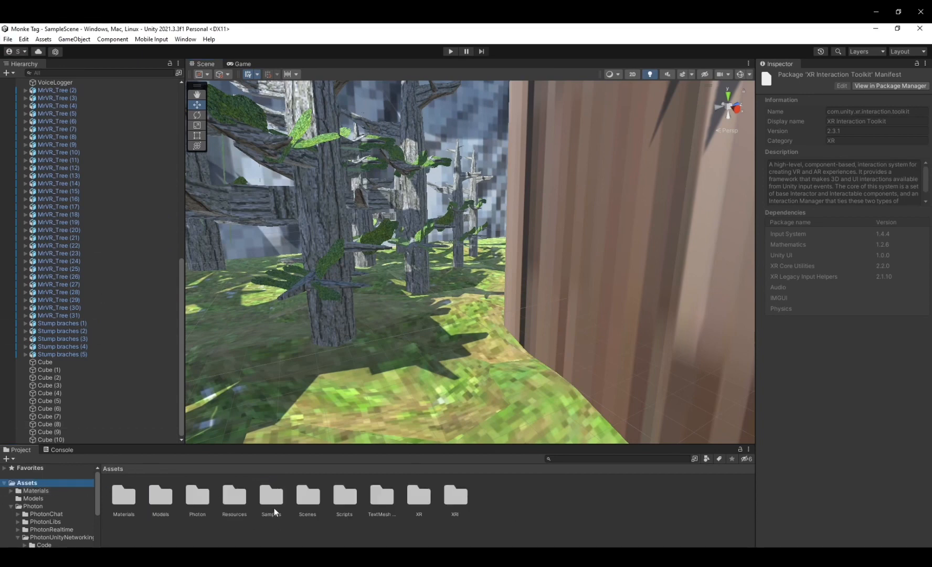
pyautogui.click(185, 39)
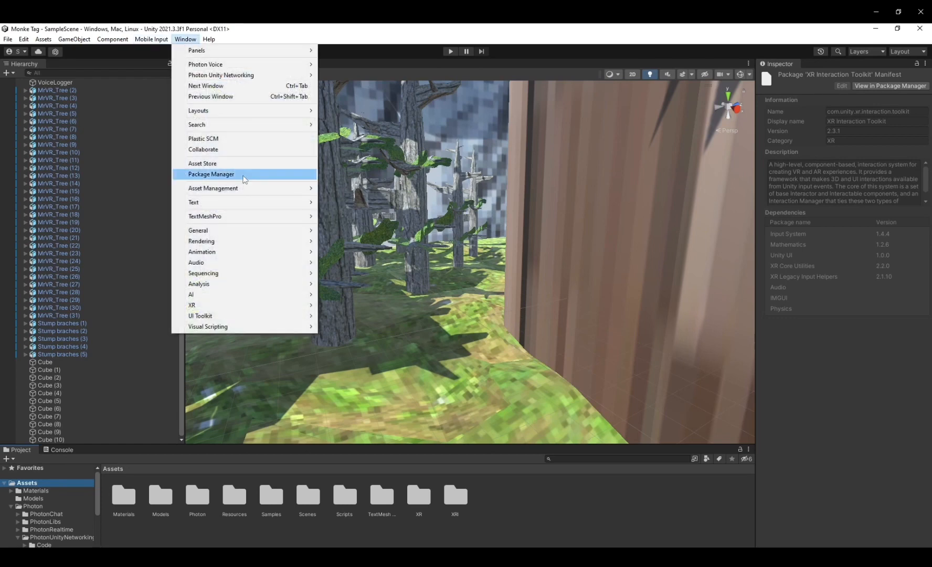
pyautogui.click(244, 176)
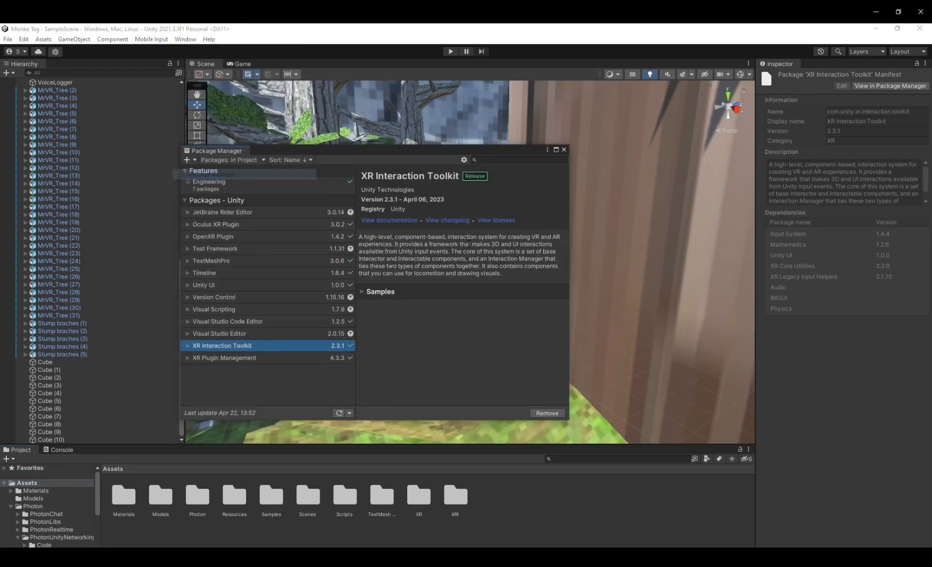
pyautogui.click(380, 292)
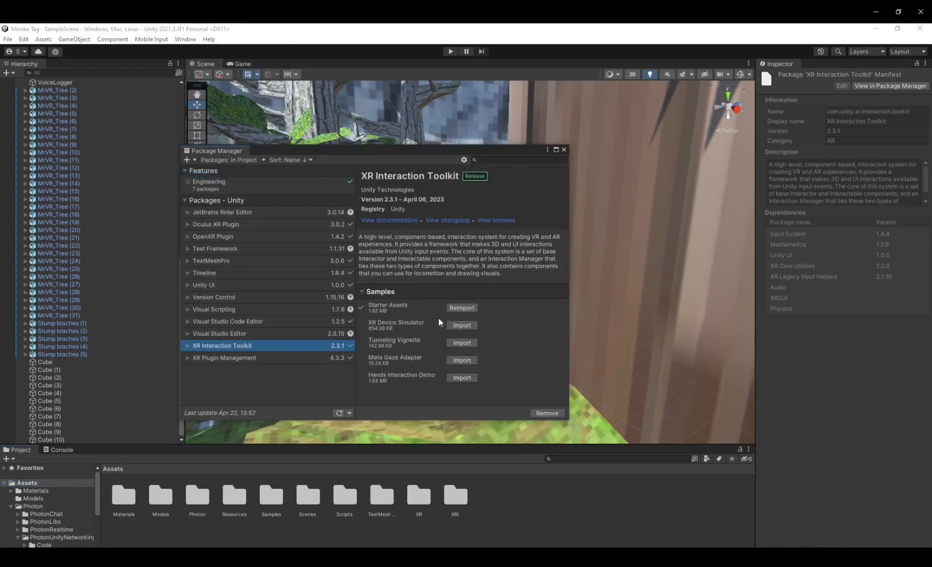
# - Close the Package Manager, open the XR Interaction Toolkit 2.3.1 Starter Assets sample folder and inspect the XRI Default Continuous Move preset
pyautogui.click(564, 149)
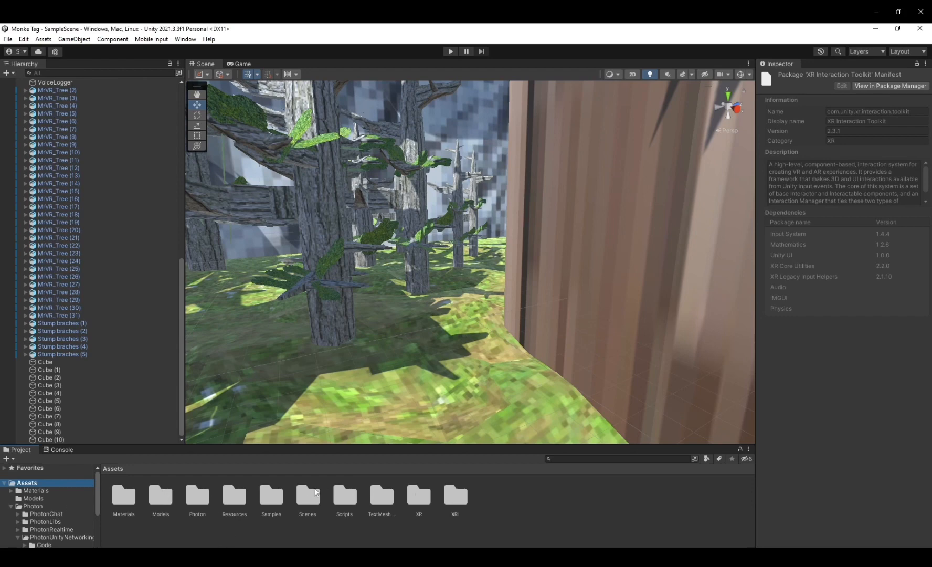
pyautogui.doubleClick(273, 496)
pyautogui.doubleClick(124, 496)
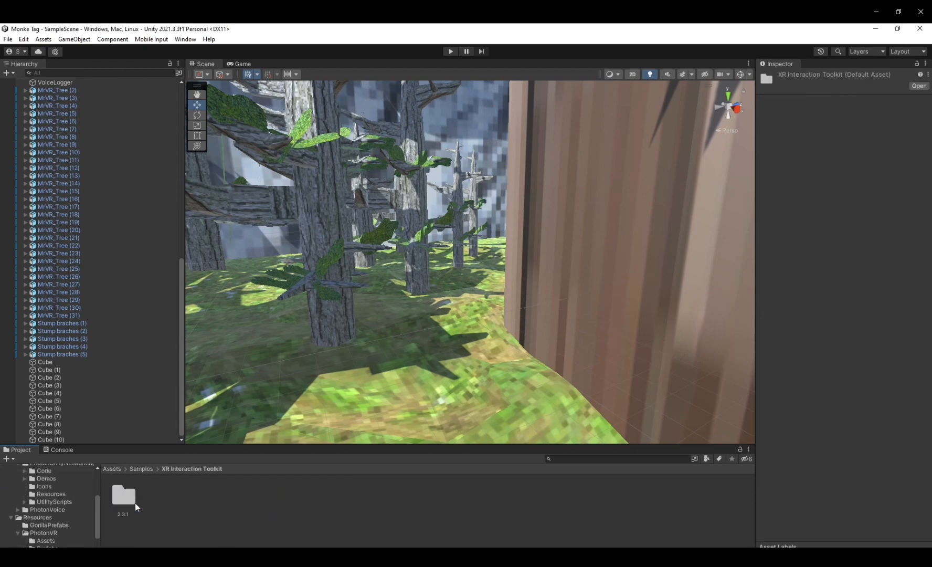
pyautogui.doubleClick(118, 502)
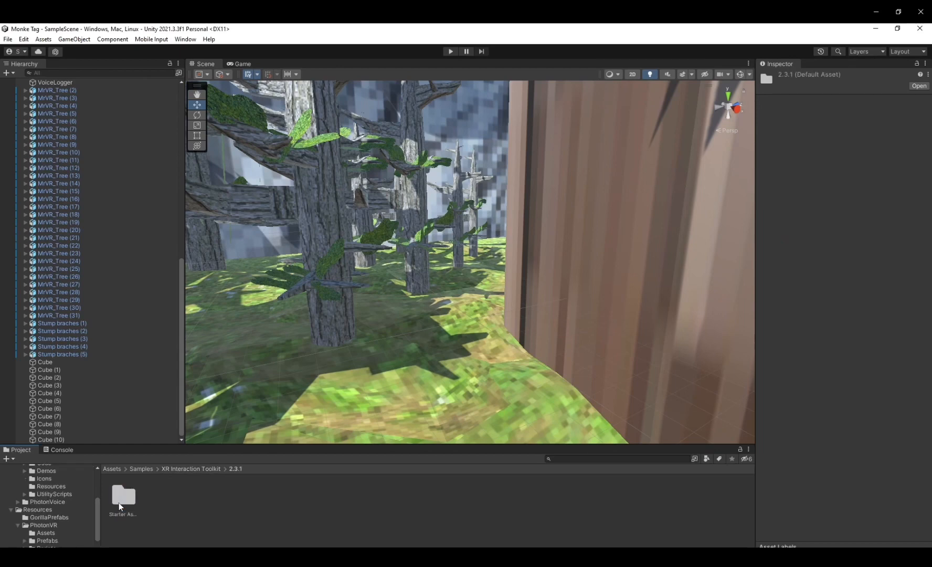
pyautogui.doubleClick(122, 503)
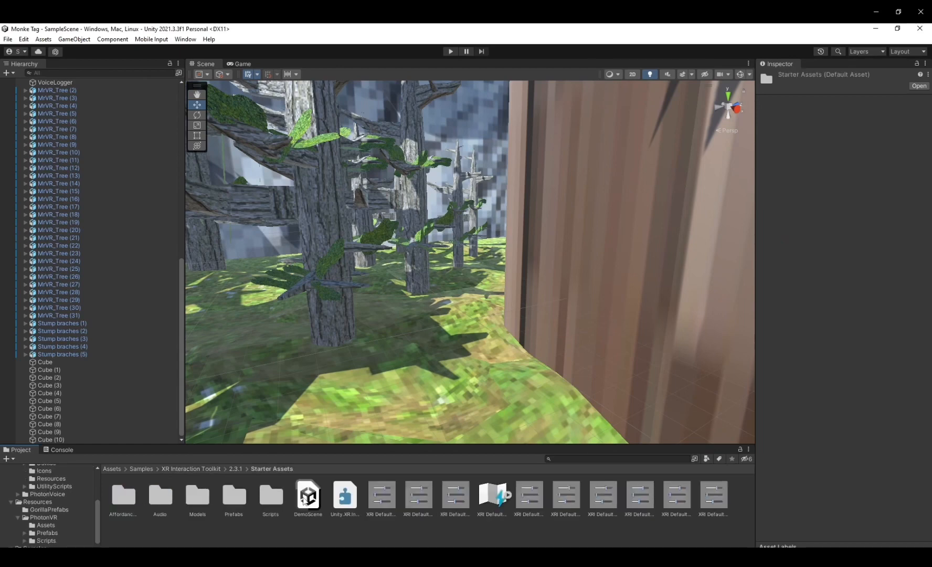
pyautogui.click(389, 498)
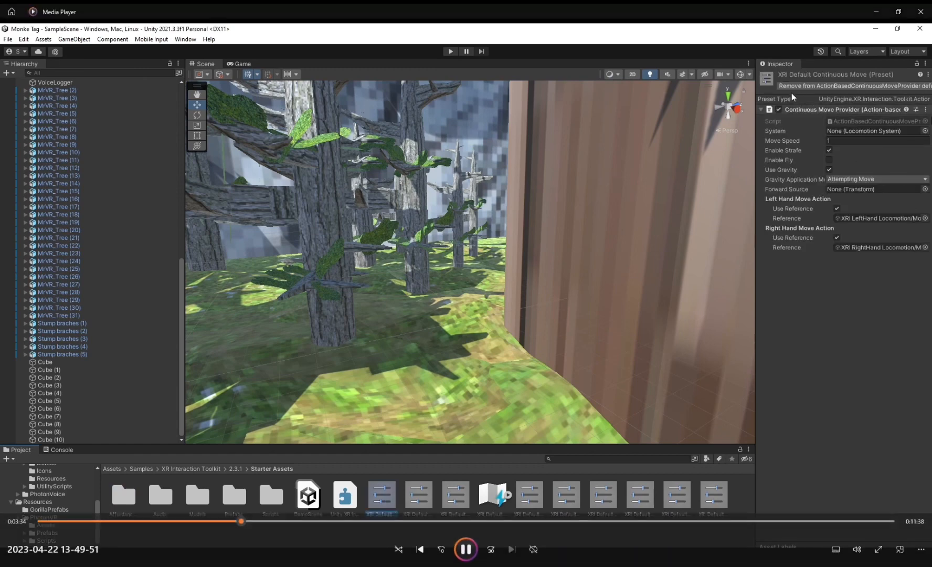
# - Review the default XRI presets in the Preset Manager of the project settings, and close the settings
pyautogui.click(24, 39)
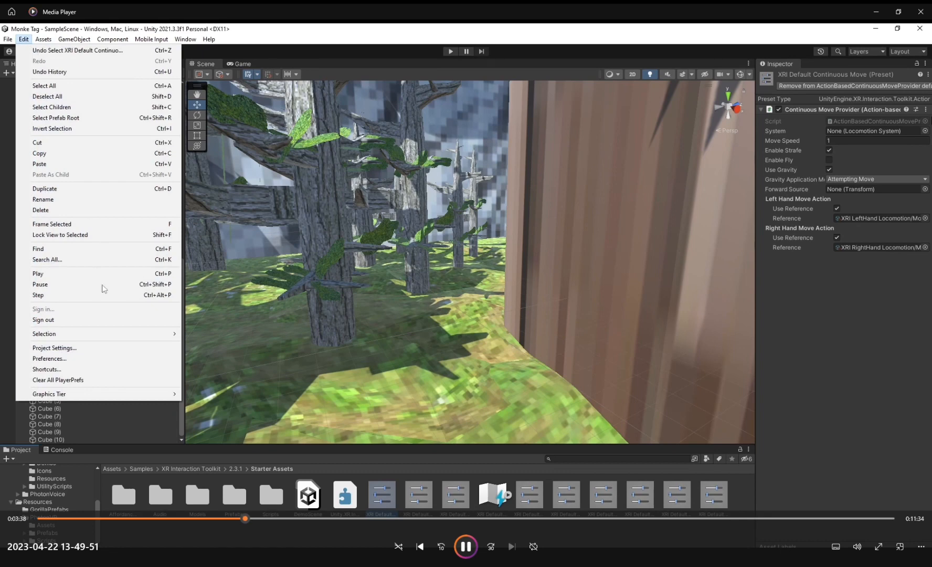
pyautogui.click(84, 349)
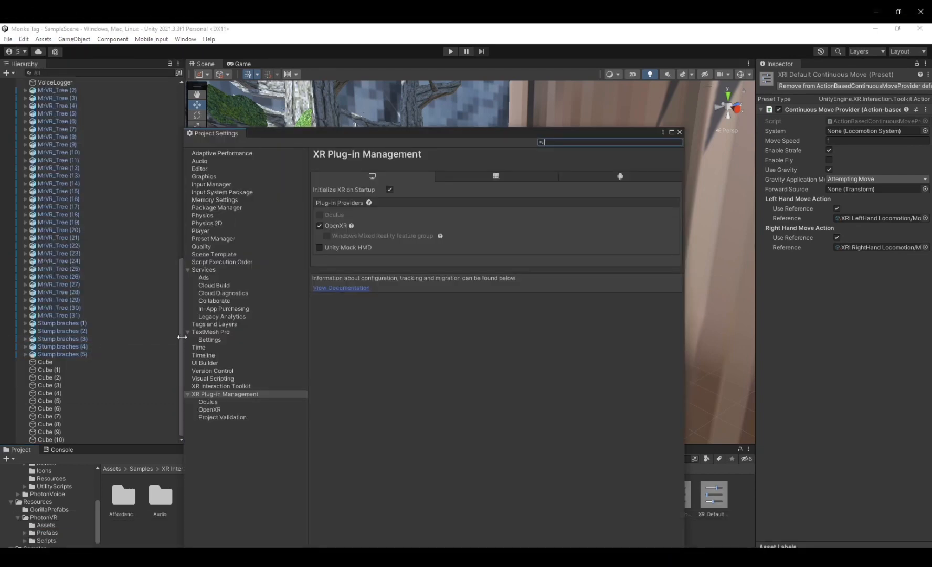
pyautogui.click(214, 239)
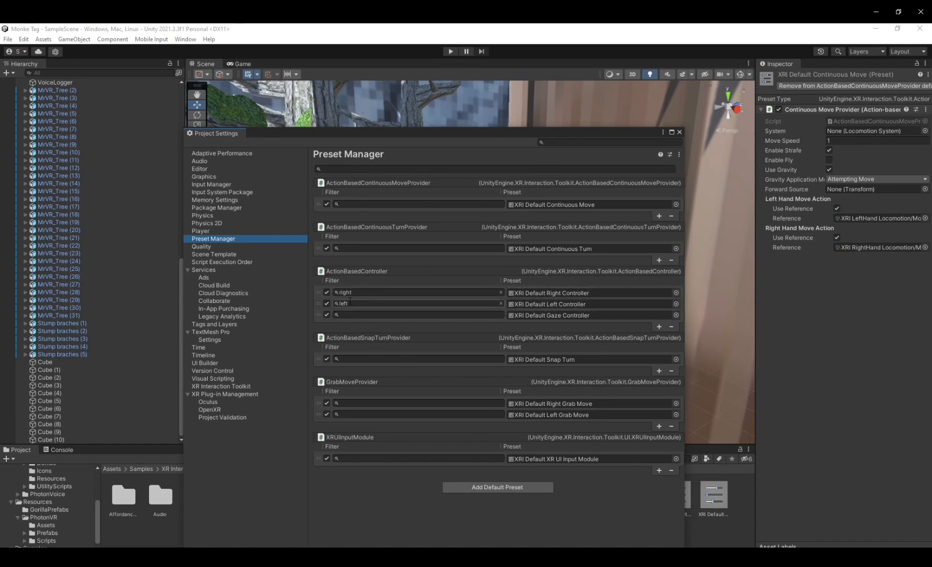
pyautogui.click(679, 132)
pyautogui.click(8, 39)
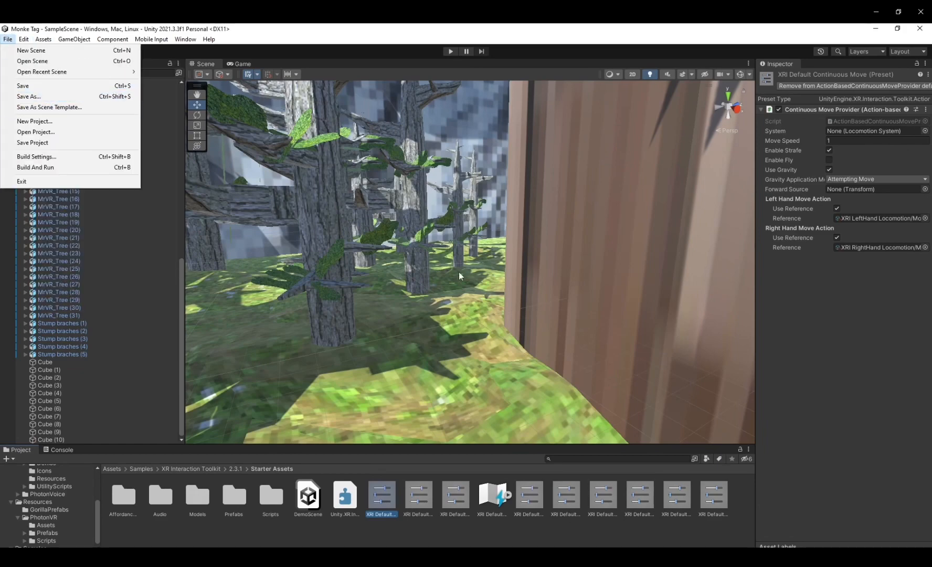
pyautogui.click(491, 312)
pyautogui.click(547, 309)
pyautogui.moveTo(521, 315); pyautogui.dragTo(630, 399, button='right')
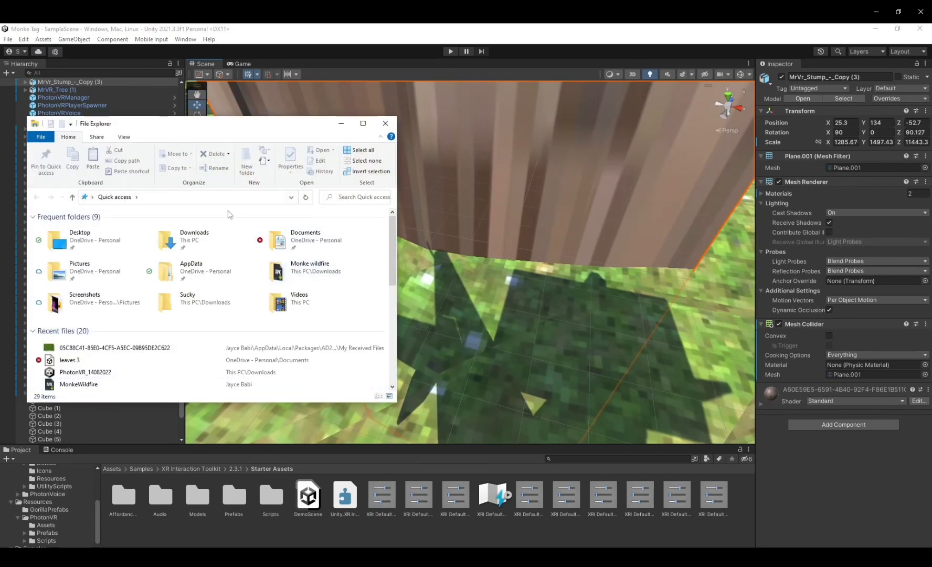
# - Look through the Downloads folder in File Explorer for the GorillaLocomotion Unity package, and minimize the window
pyautogui.doubleClick(191, 241)
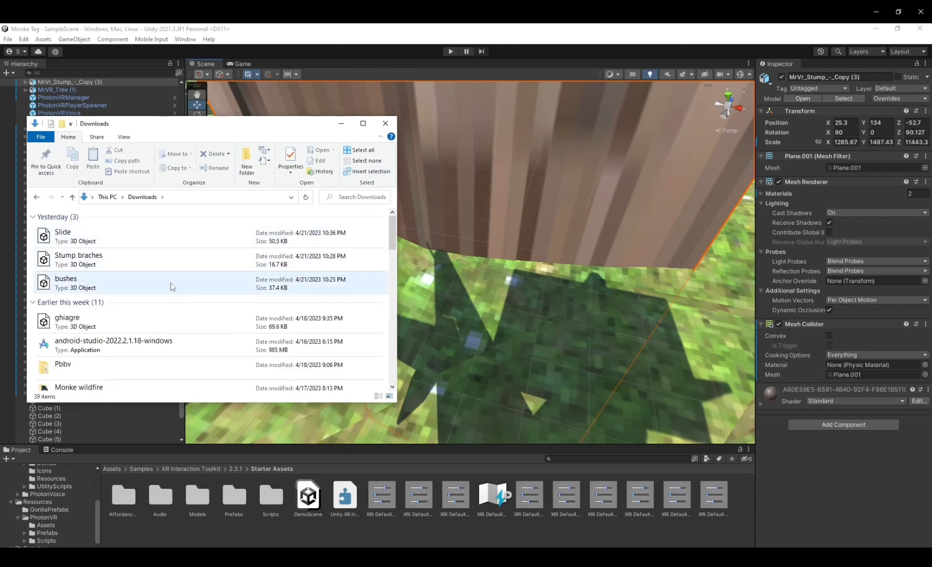
pyautogui.scroll(-7, 170, 285)
pyautogui.scroll(-5, 120, 248)
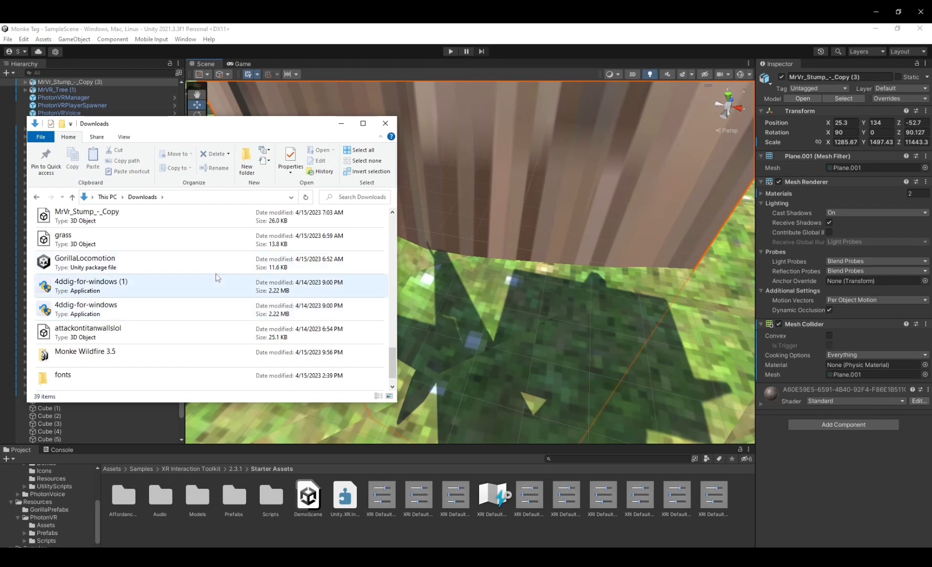
pyautogui.click(340, 126)
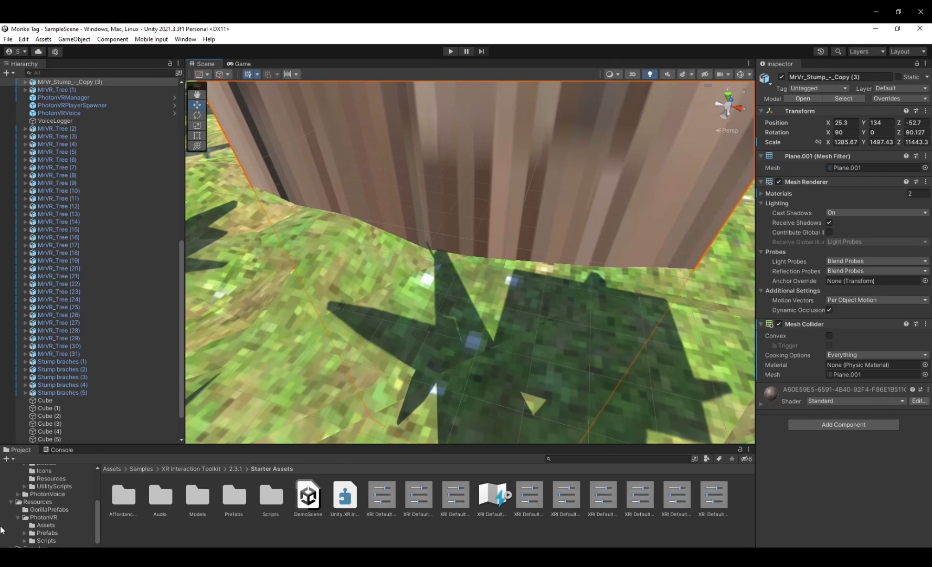
# - Show the contents of the GorillaPrefabs folder inside the project's Resources folder
pyautogui.scroll(10, 25, 506)
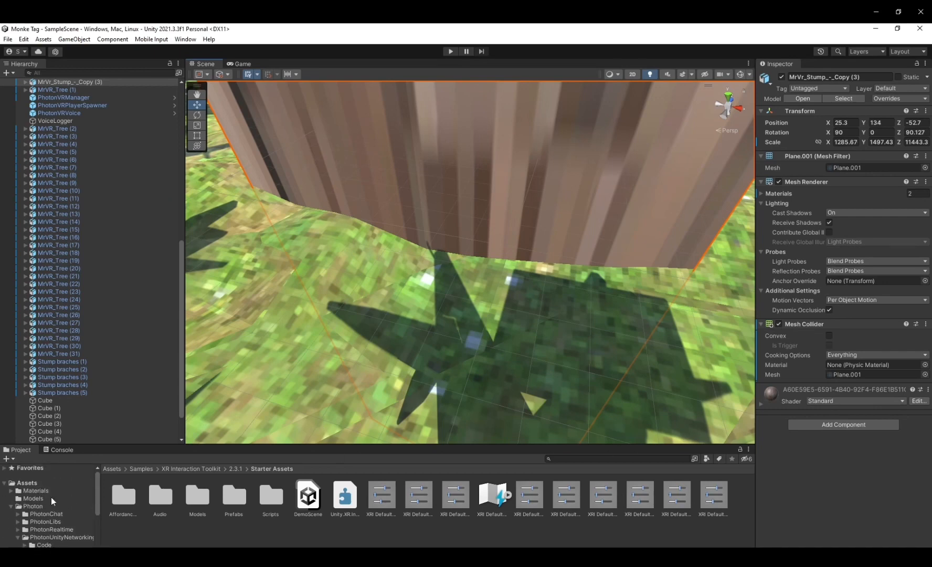
pyautogui.click(52, 482)
pyautogui.doubleClick(228, 498)
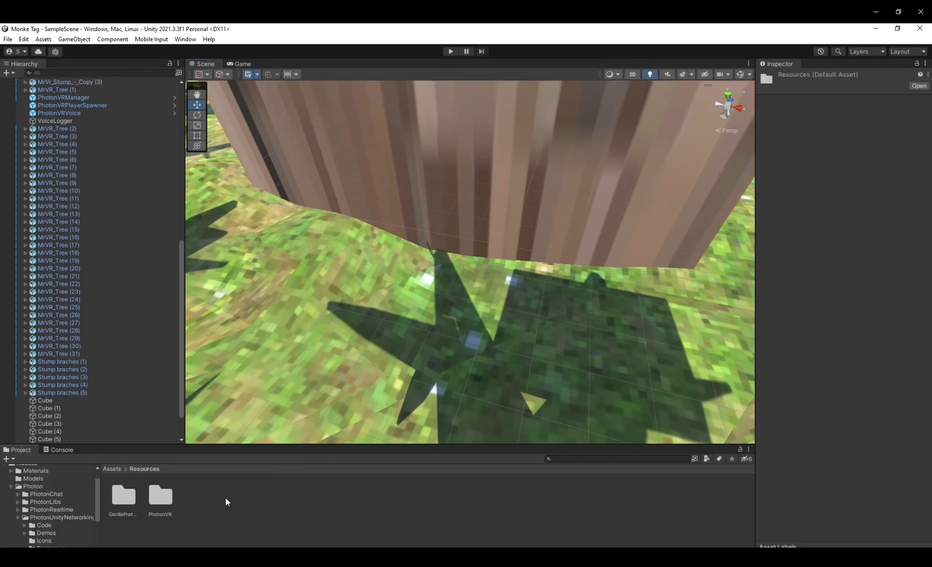
pyautogui.click(161, 495)
pyautogui.doubleClick(123, 496)
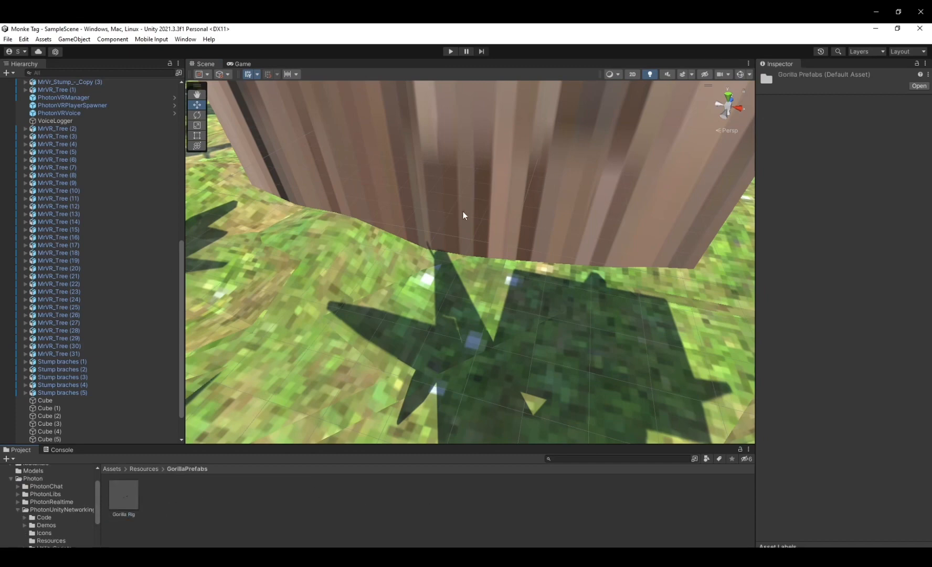
pyautogui.moveTo(430, 393); pyautogui.dragTo(567, 31, button='right')
pyautogui.press('w')
pyautogui.moveTo(302, 143); pyautogui.dragTo(672, 130, button='right')
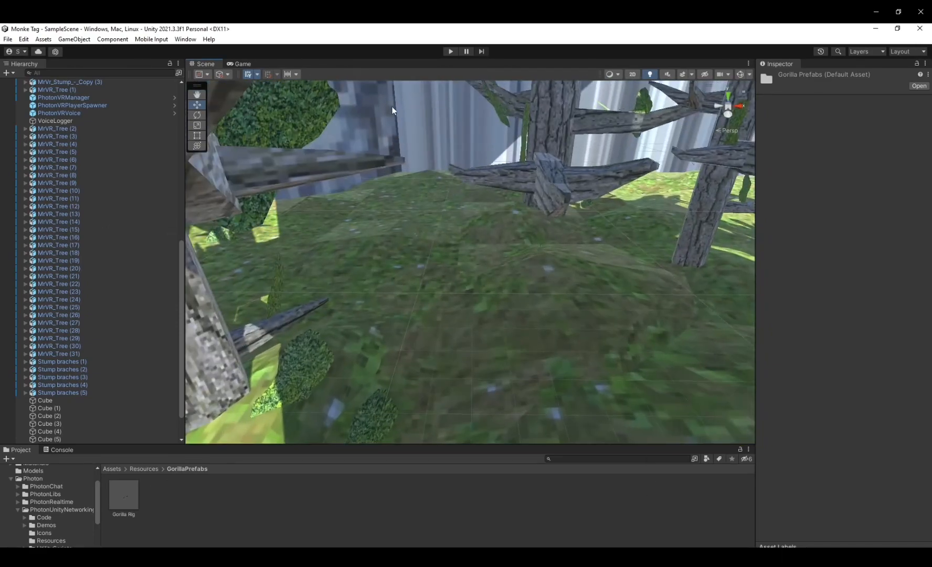
# - Return to the root Assets folder, look up the PhotonVR_14082022 package in Downloads in File Explorer, and minimize the window
pyautogui.scroll(2, 43, 508)
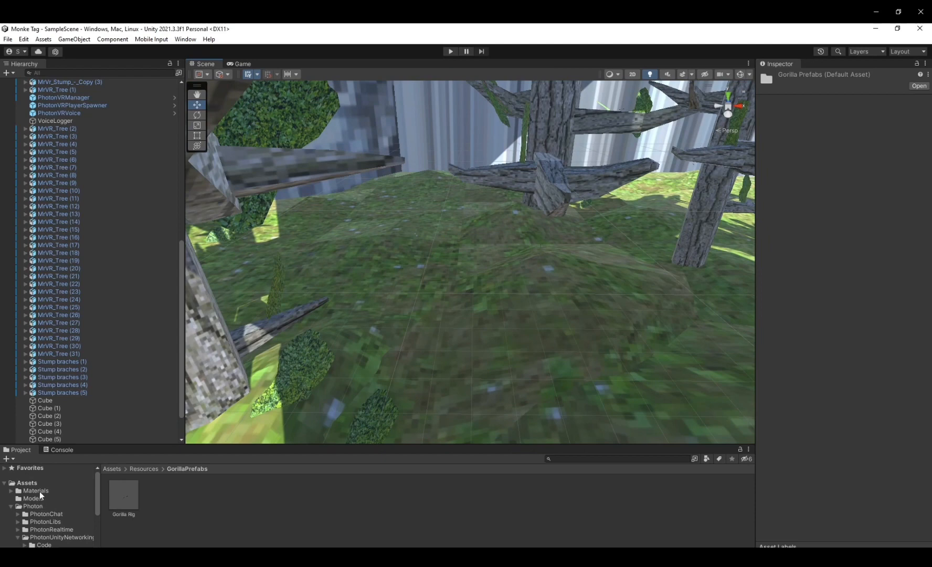
pyautogui.click(27, 482)
pyautogui.click(220, 557)
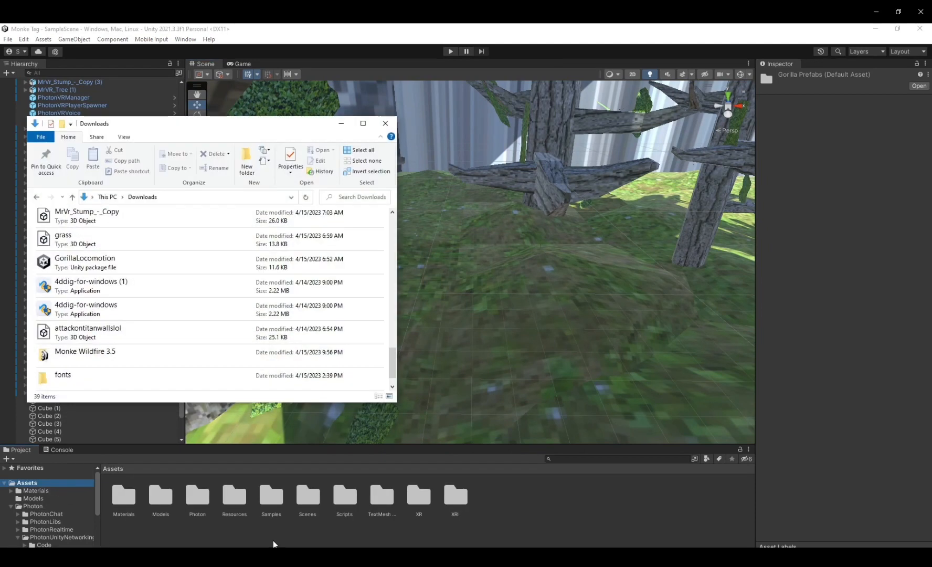
pyautogui.scroll(3, 152, 369)
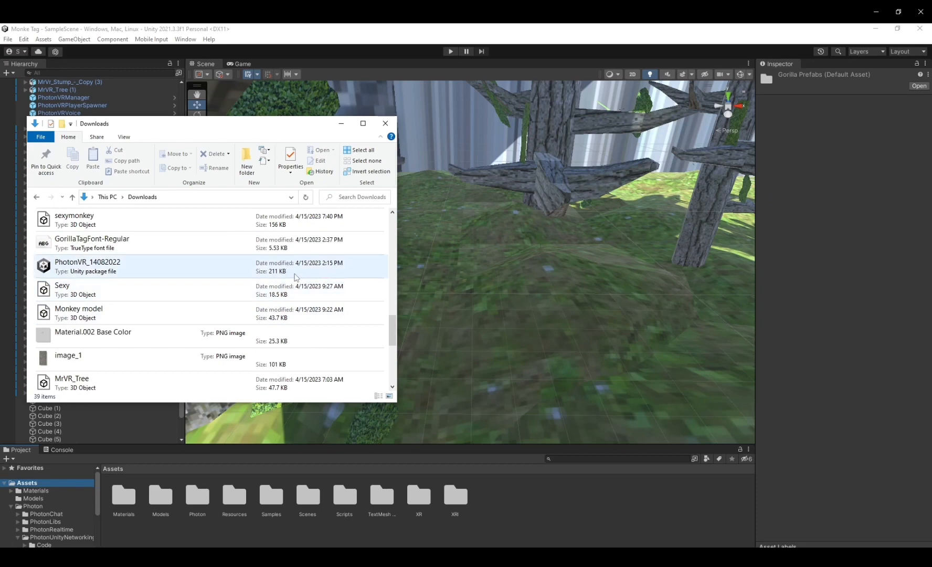
pyautogui.click(341, 123)
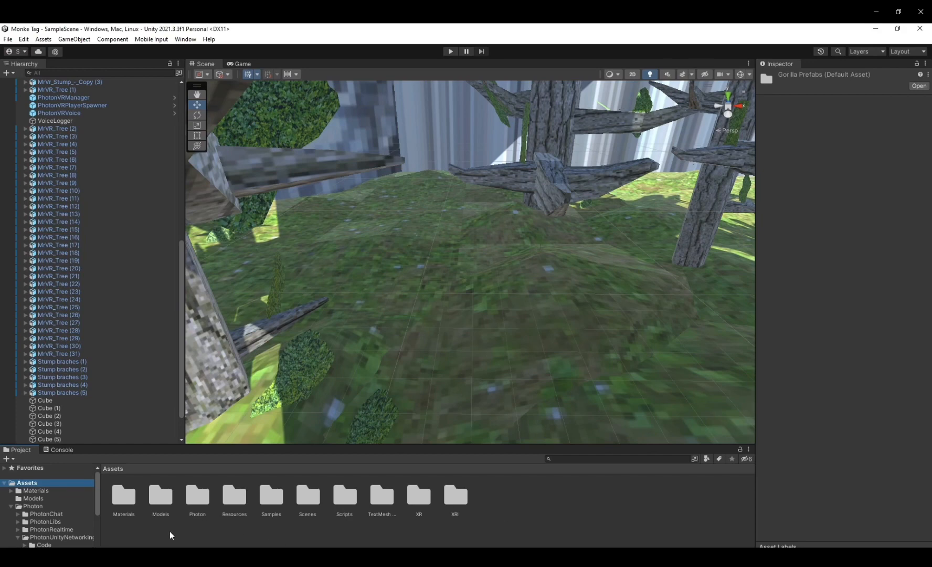
# - Check the packages installed in the project with the Package Manager and close it
pyautogui.click(185, 39)
pyautogui.moveTo(238, 215)
pyautogui.click(229, 173)
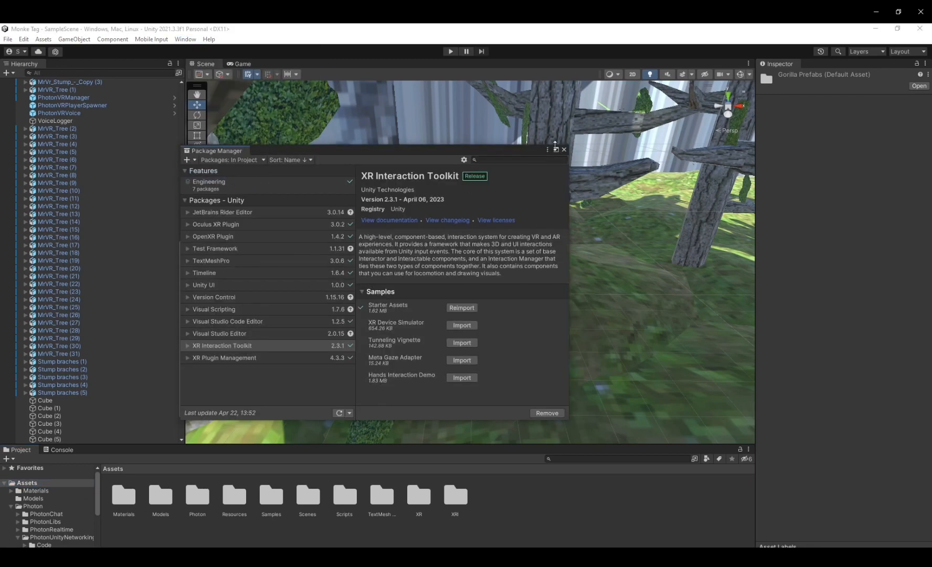
pyautogui.click(566, 149)
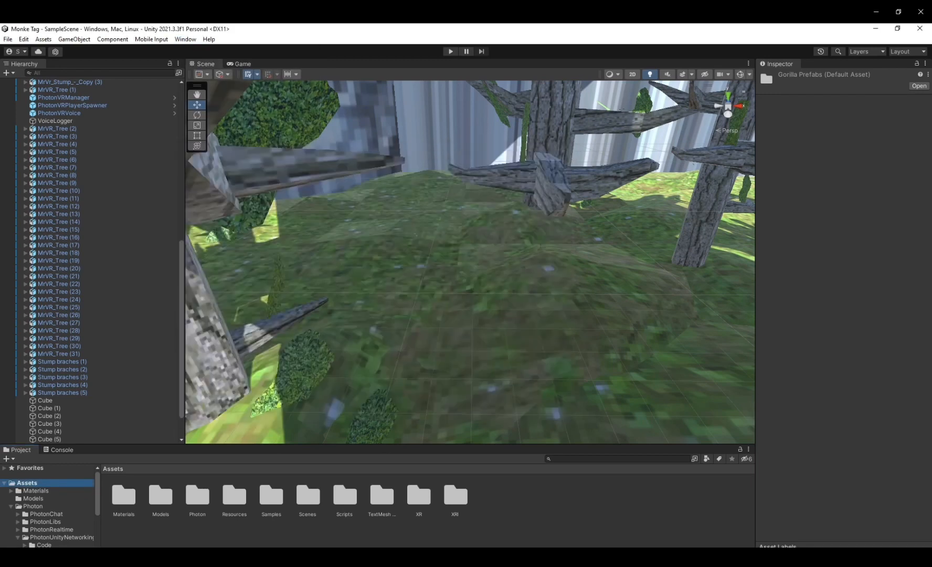
# - Show the contents of the Prefabs folder inside Resources > PhotonVR
pyautogui.doubleClick(241, 496)
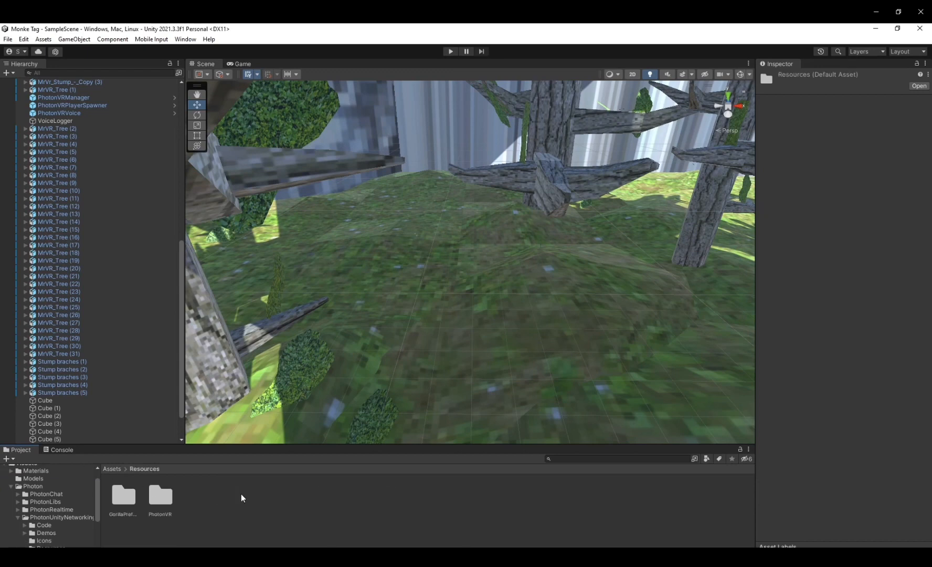
pyautogui.doubleClick(153, 493)
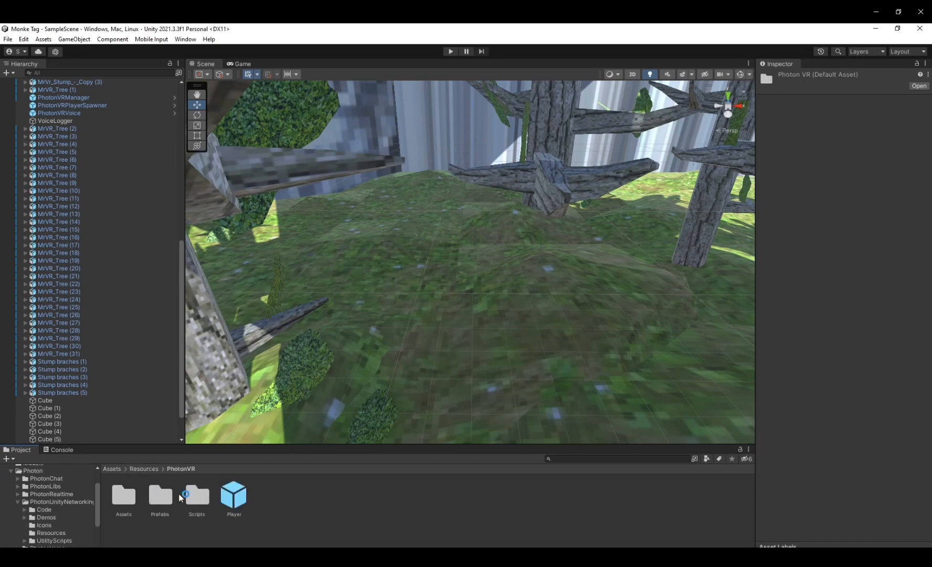
pyautogui.doubleClick(173, 495)
pyautogui.moveTo(174, 501)
pyautogui.mouseDown()
pyautogui.moveTo(223, 471)
pyautogui.moveTo(67, 320)
pyautogui.moveTo(253, 494)
pyautogui.moveTo(95, 286)
pyautogui.moveTo(250, 534)
pyautogui.moveTo(136, 426)
pyautogui.moveTo(219, 494)
pyautogui.moveTo(183, 503)
pyautogui.mouseUp()
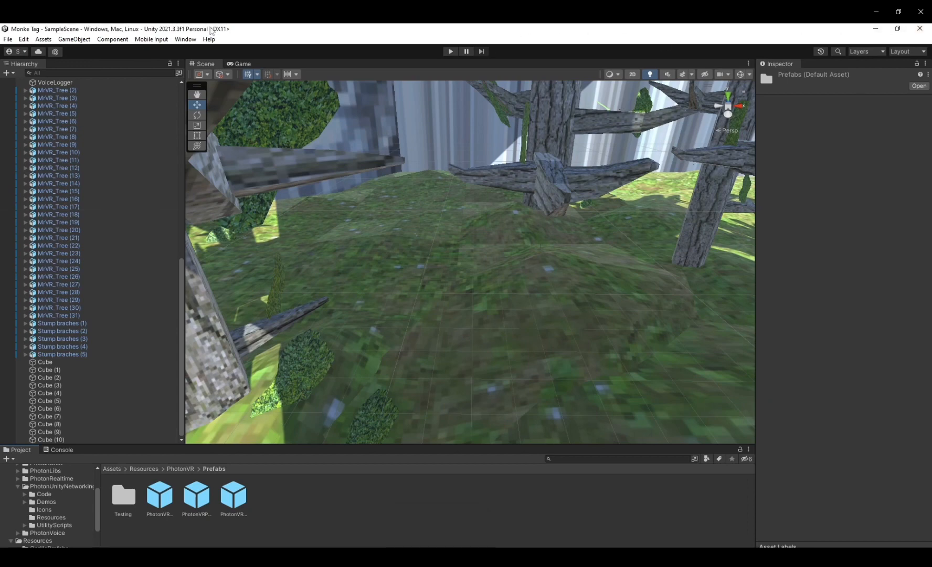
# - Recheck the project's package list and the XR Interaction Toolkit samples in the Package Manager, and close it
pyautogui.click(185, 40)
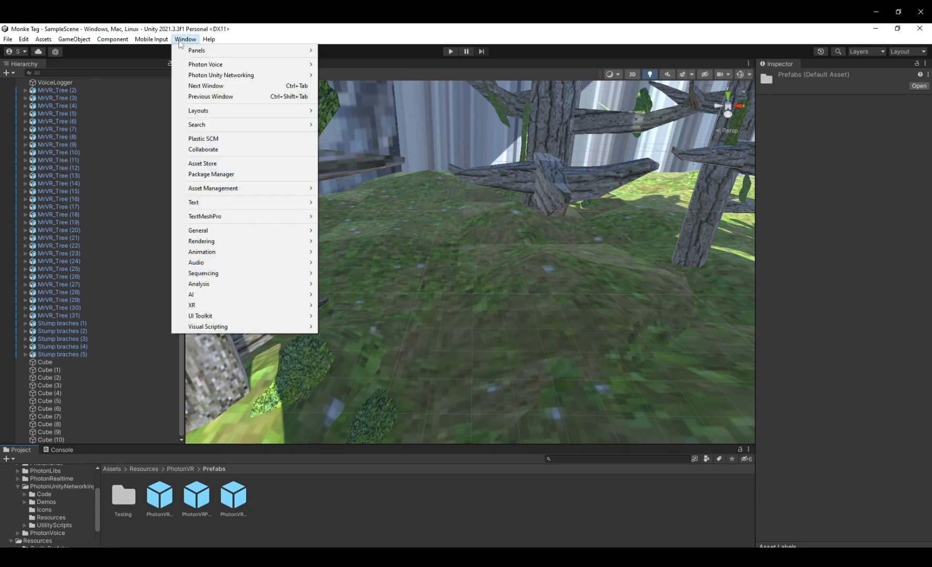
pyautogui.click(235, 176)
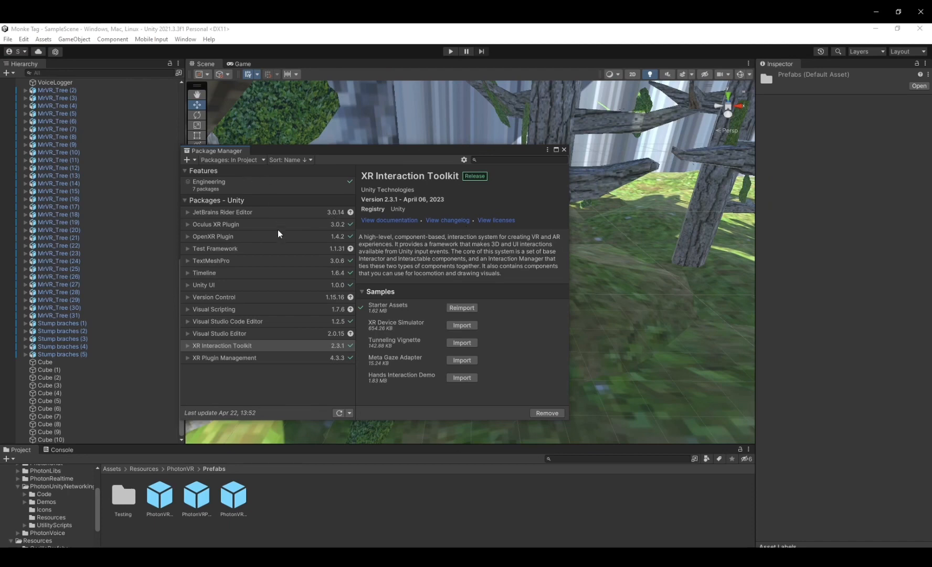
pyautogui.click(564, 150)
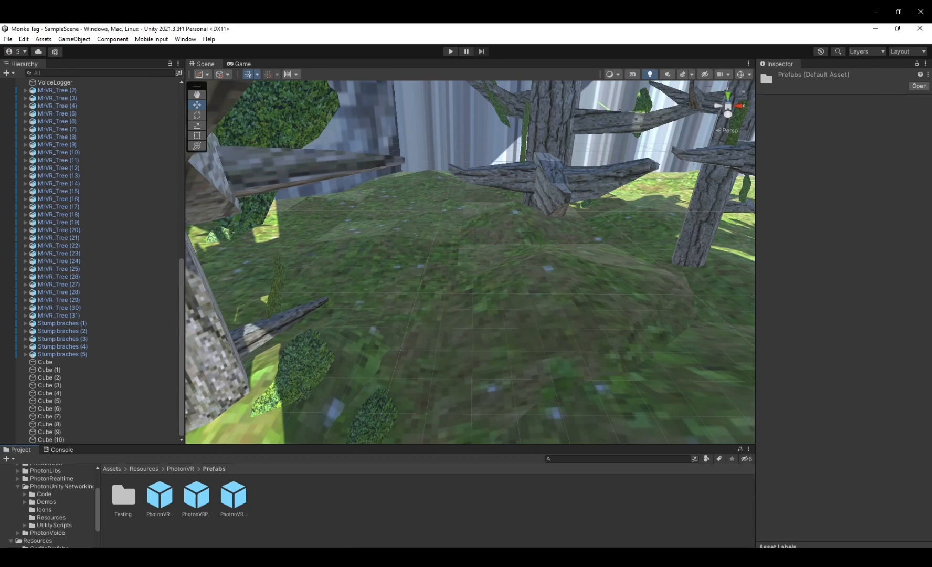
# - Switch to Google Chrome and open the dashboard of the Photon website
pyautogui.press('super')
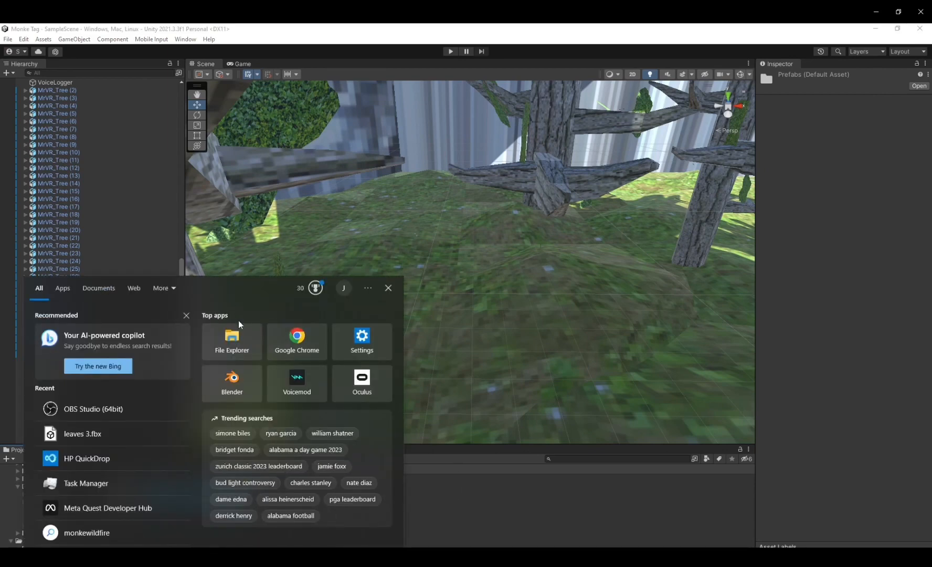
pyautogui.click(297, 340)
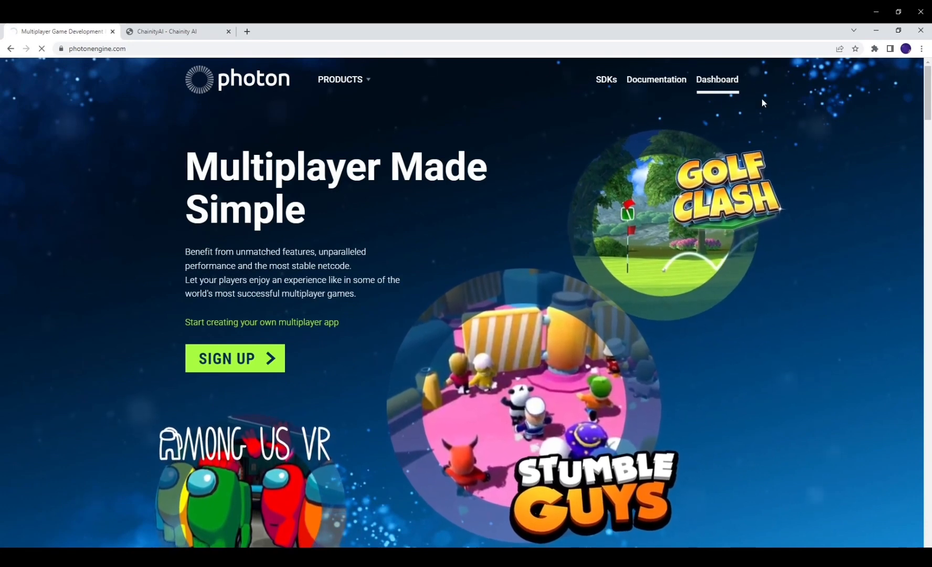
pyautogui.click(717, 79)
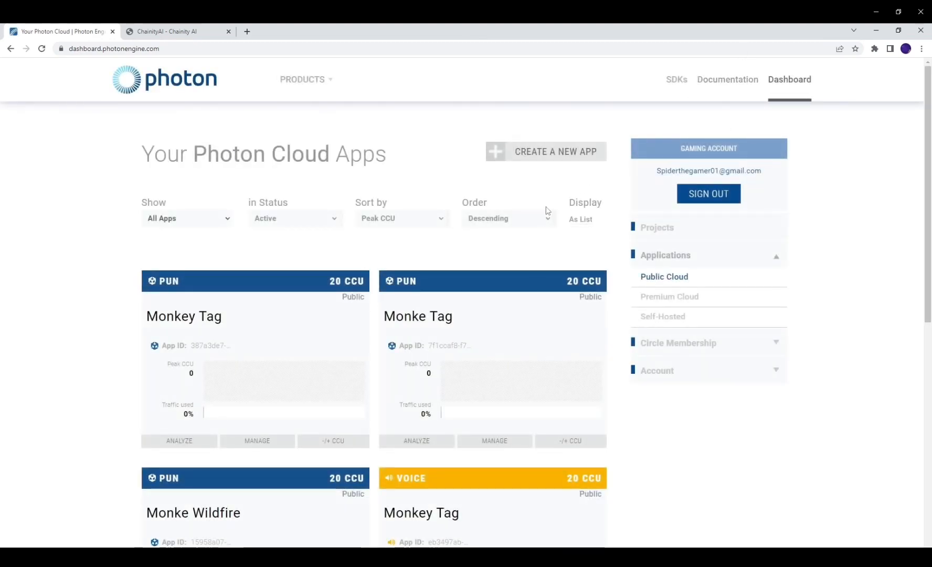
# - Open the form for creating a new Photon application, examine its fields and Photon SDK choices, and return to the app list
pyautogui.click(549, 158)
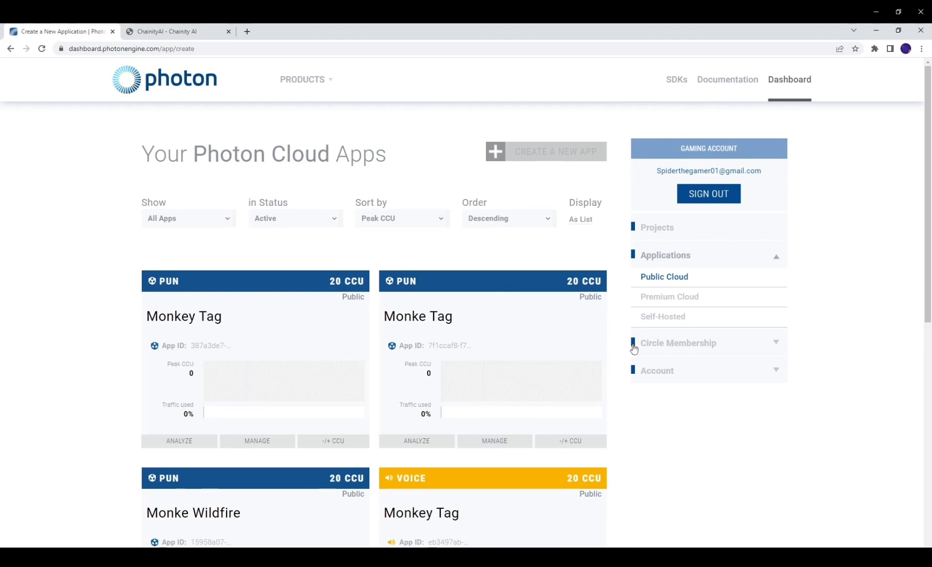
pyautogui.scroll(-2, 239, 361)
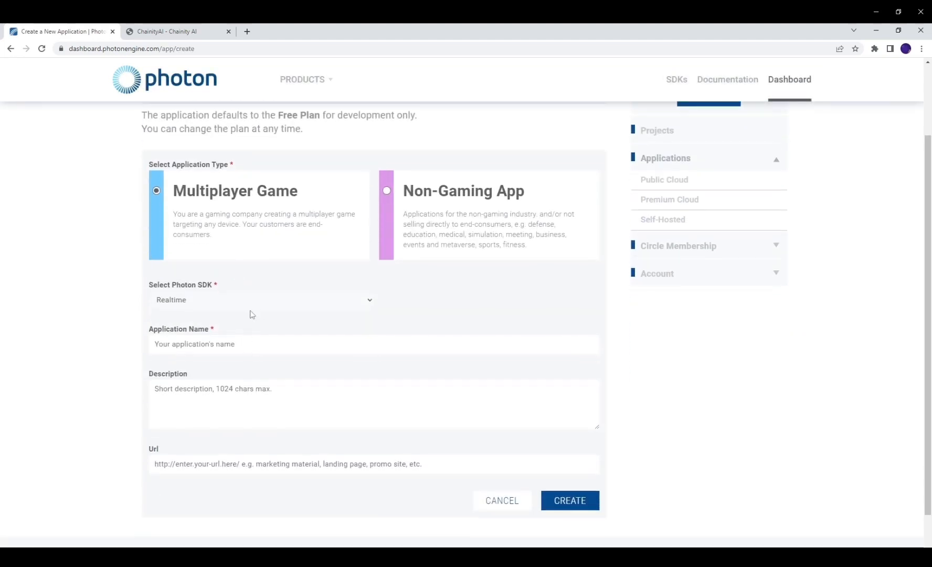
pyautogui.click(174, 304)
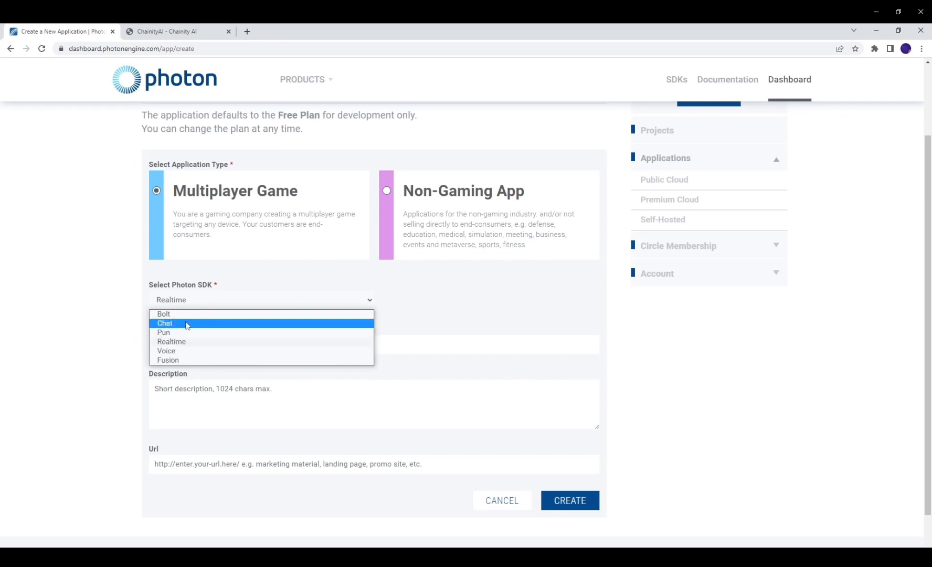
pyautogui.click(722, 347)
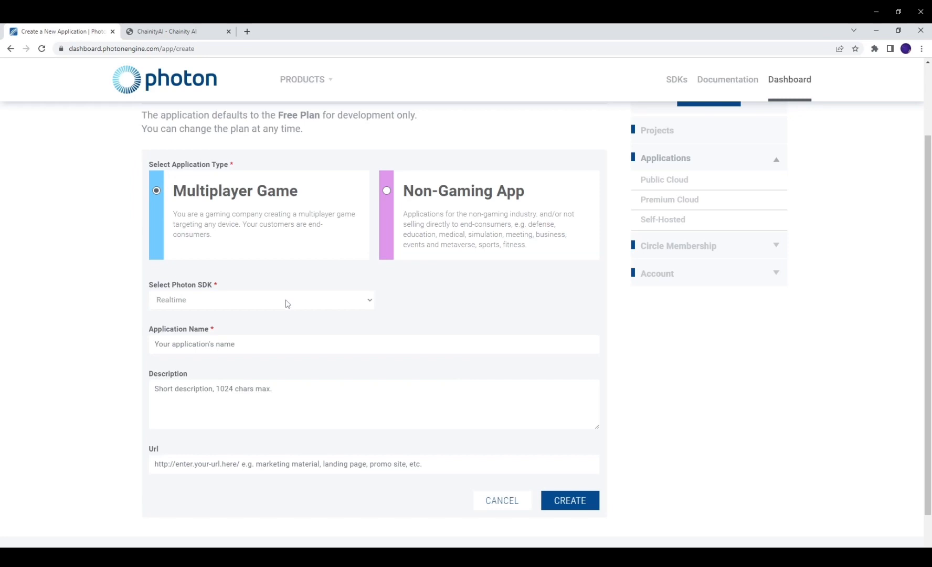
pyautogui.scroll(-2, 287, 462)
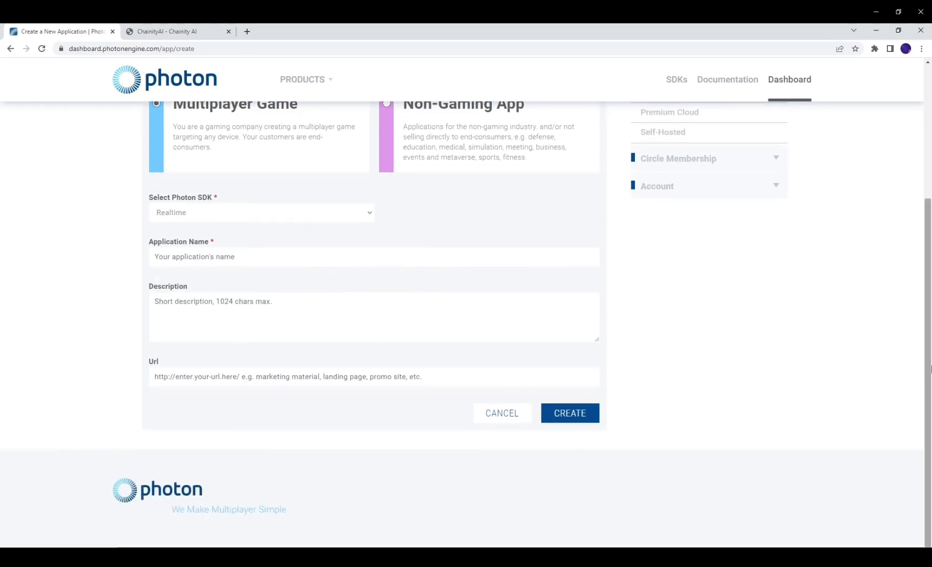
pyautogui.scroll(4, 474, 358)
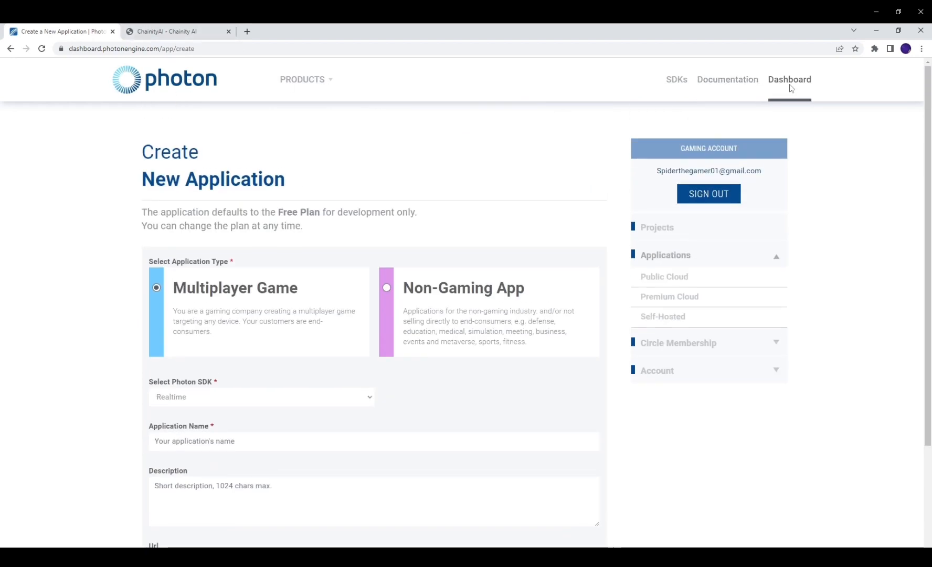
pyautogui.click(10, 48)
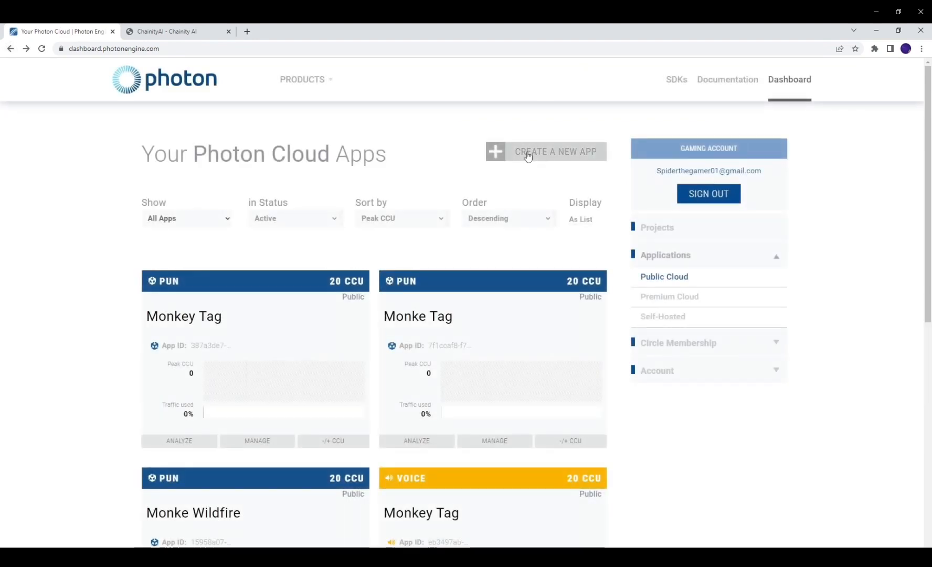
# - Try out the Voice SDK option in a new Photon application form and return to the app list without creating the app
pyautogui.click(528, 151)
pyautogui.scroll(-2, 259, 375)
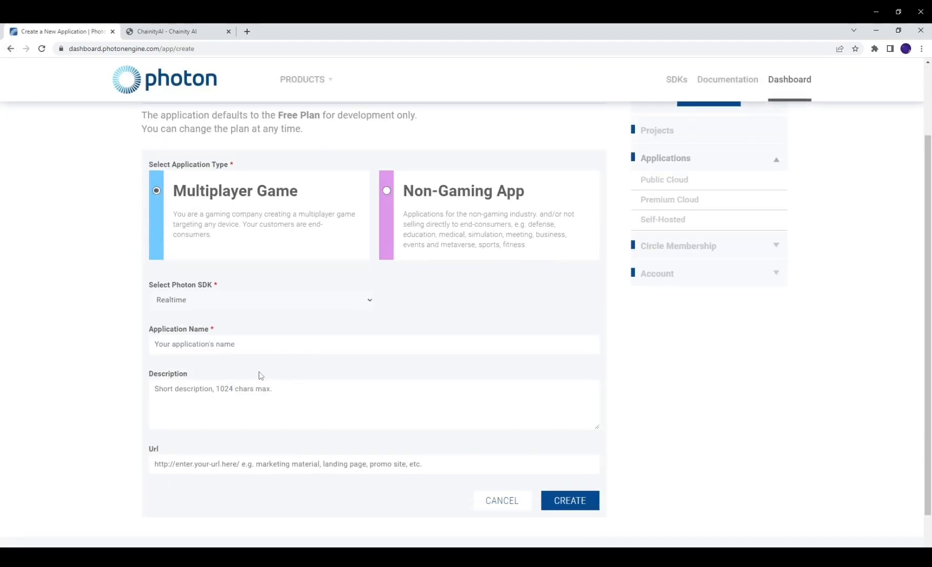
pyautogui.click(167, 305)
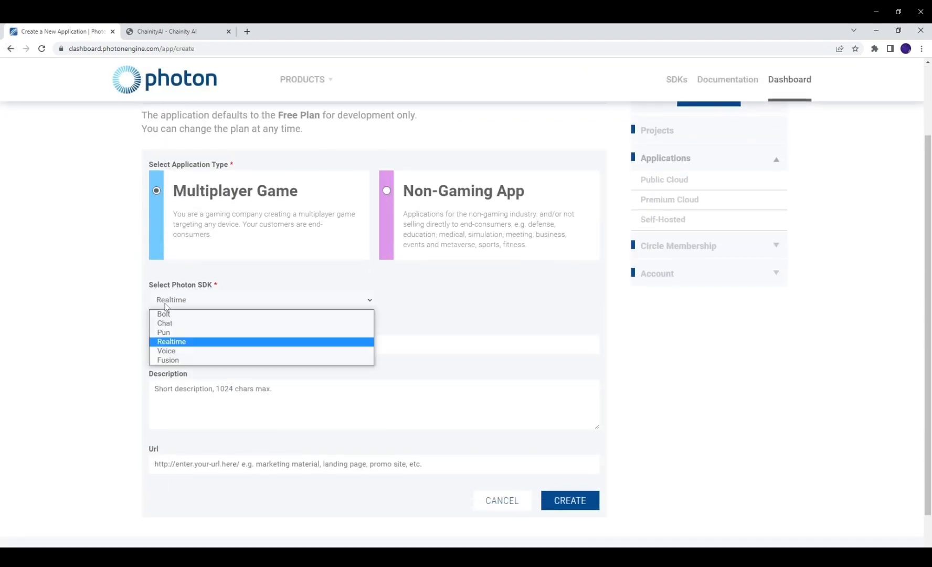
pyautogui.click(167, 351)
pyautogui.scroll(-2, 229, 375)
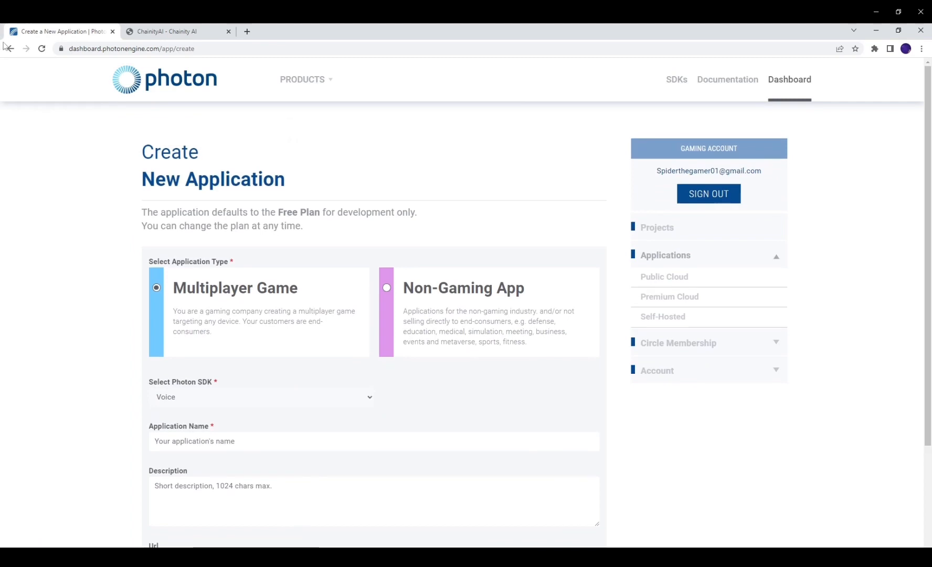
pyautogui.click(4, 50)
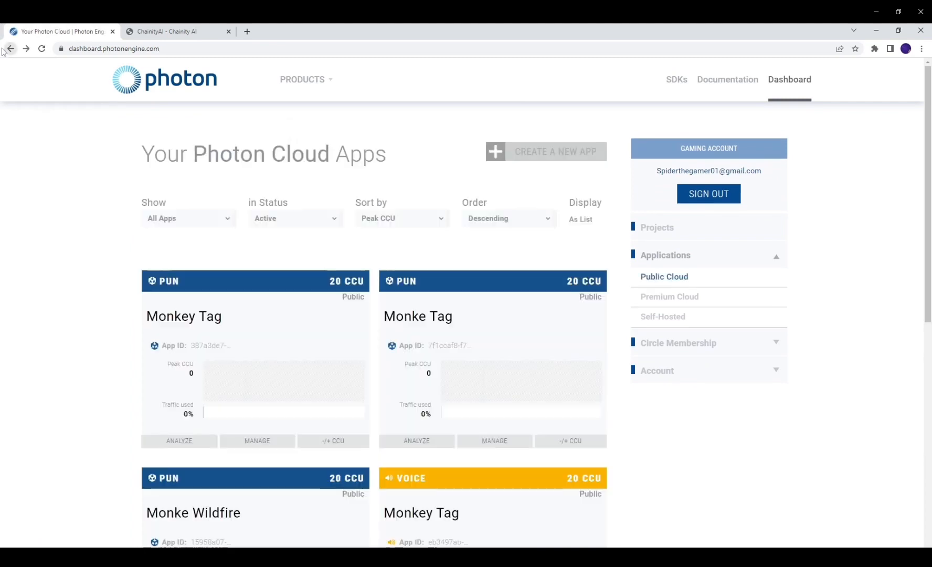
# - Look through the existing PUN and Voice apps on the Photon Cloud dashboard
pyautogui.scroll(-3, 476, 227)
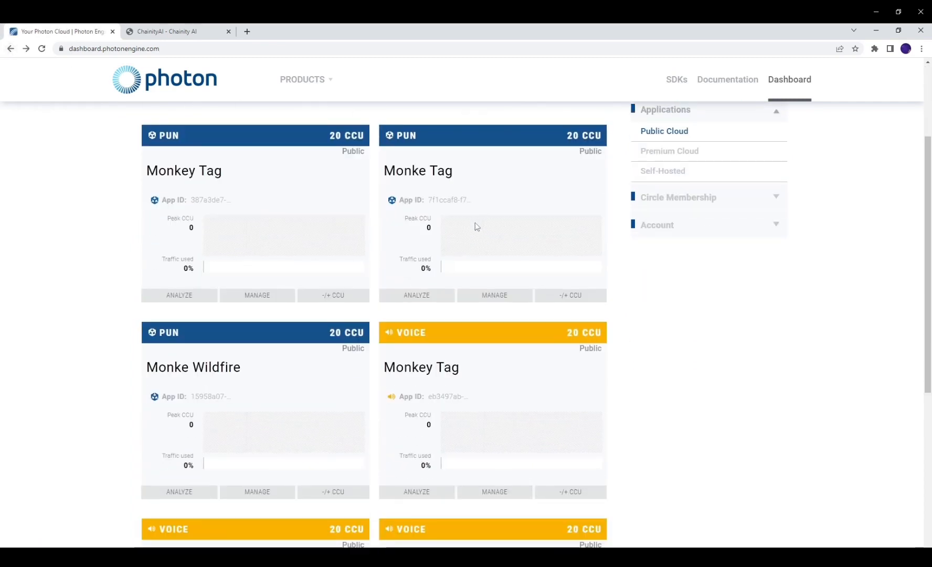
pyautogui.scroll(1, 435, 233)
pyautogui.scroll(-2, 438, 229)
pyautogui.scroll(2, 451, 236)
pyautogui.scroll(-5, 473, 273)
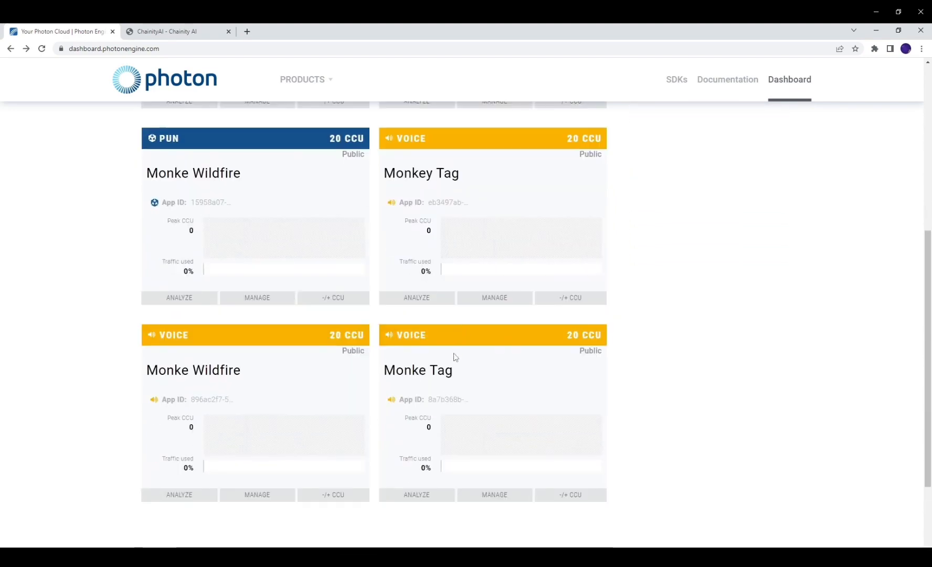
pyautogui.scroll(7, 452, 362)
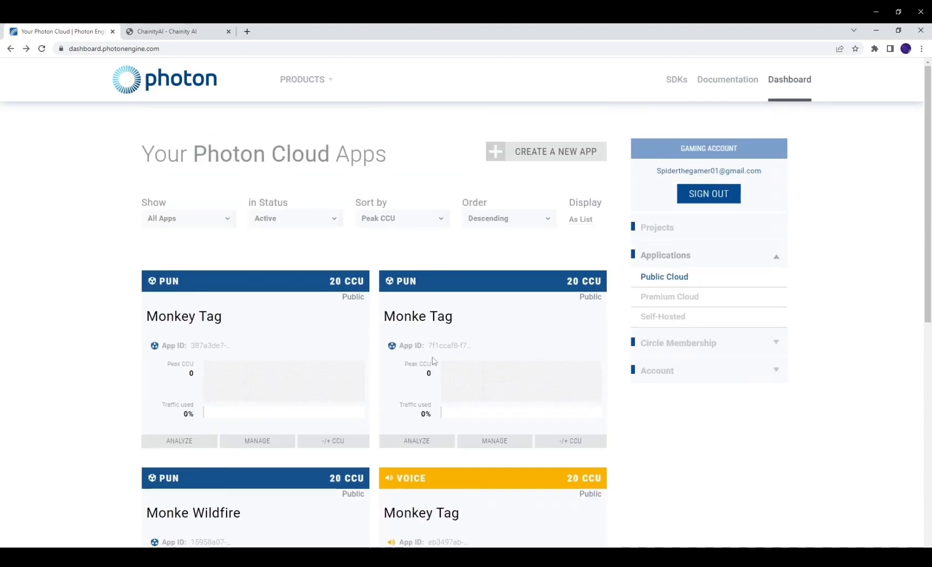
# - Reveal the full App ID of the Monke Tag PUN app and look over the Voice apps
pyautogui.click(437, 345)
pyautogui.scroll(-5, 538, 415)
pyautogui.scroll(4, 630, 299)
pyautogui.scroll(-6, 426, 432)
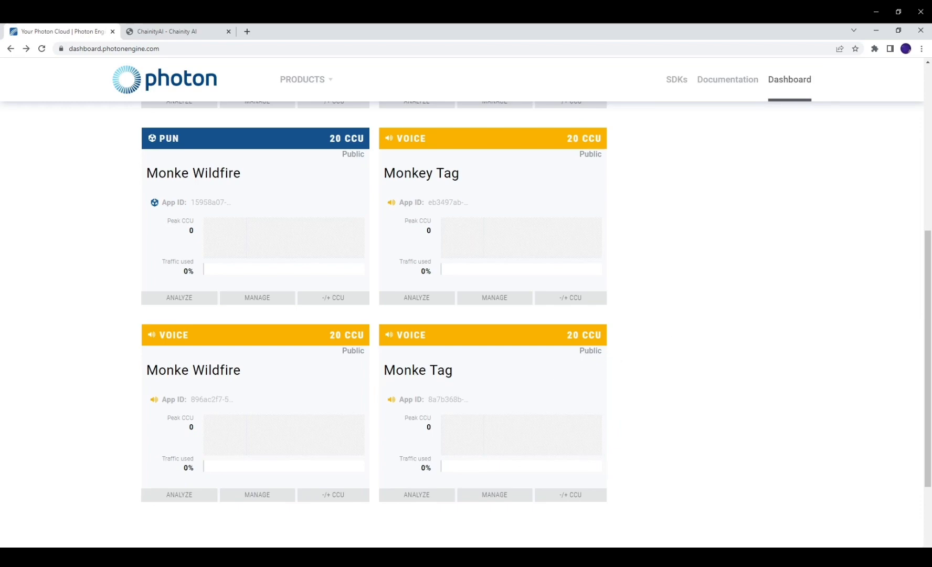
pyautogui.scroll(-4, 697, 525)
pyautogui.scroll(6, 703, 502)
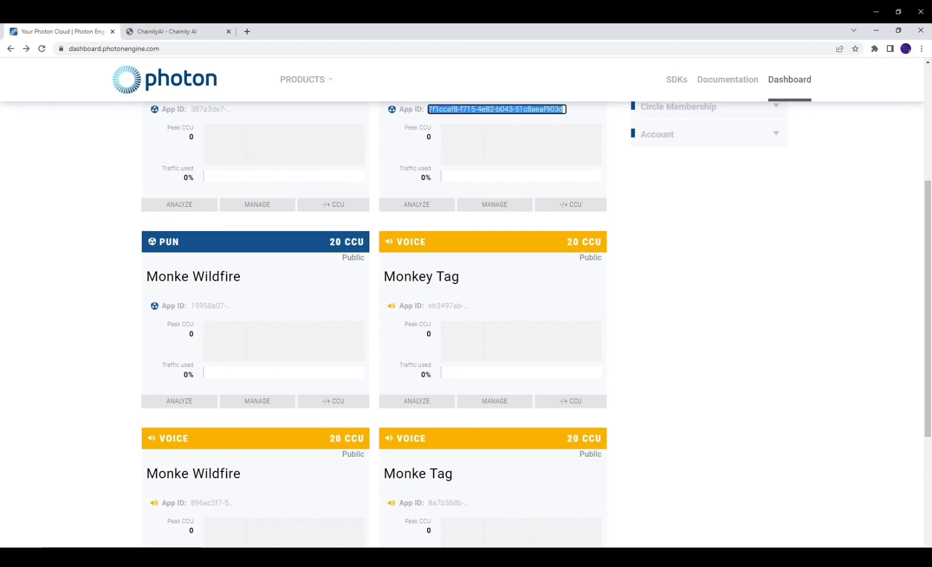
# - Switch to Unity and show the contents of the project's top-level Assets folder
pyautogui.hotkey('alt', 'Tab')
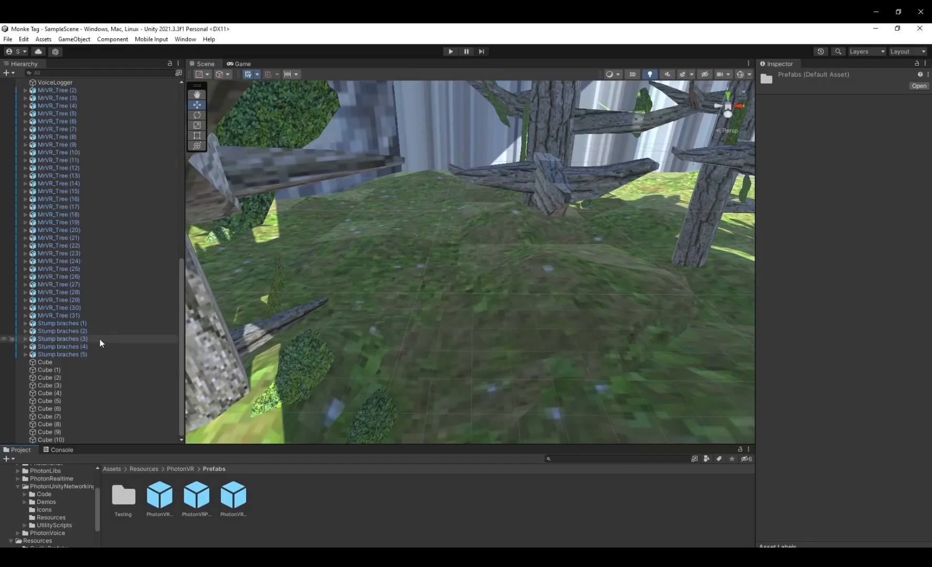
pyautogui.scroll(3, 23, 503)
pyautogui.click(30, 489)
pyautogui.click(36, 485)
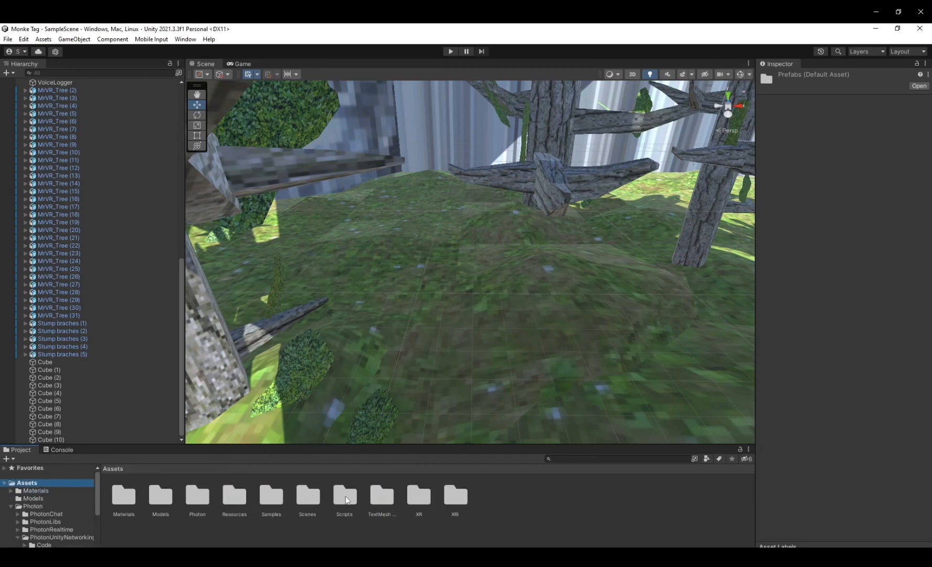
pyautogui.click(197, 495)
pyautogui.scroll(4, 95, 150)
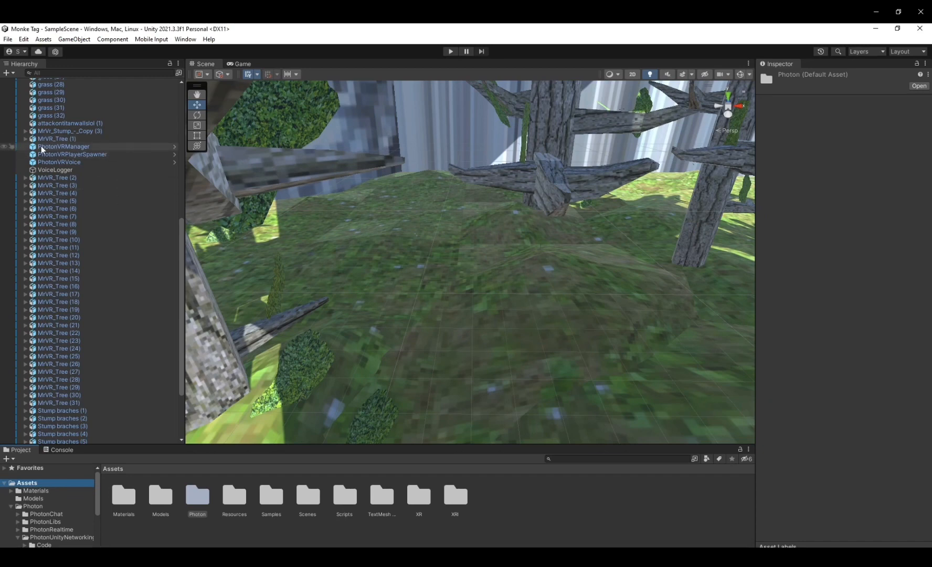
# - Select PhotonVRManager in the scene and examine its app IDs, player references and networking settings
pyautogui.click(72, 147)
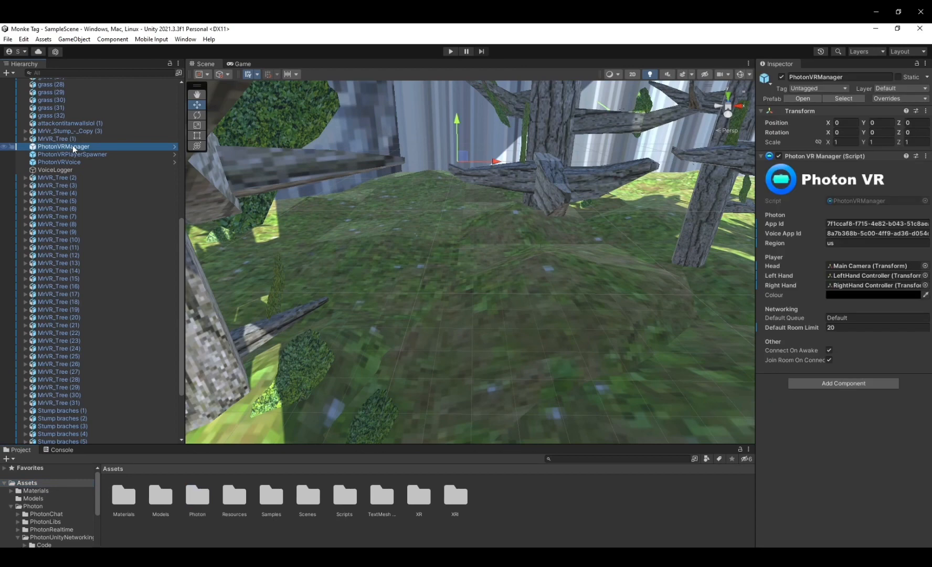
pyautogui.scroll(10, 72, 146)
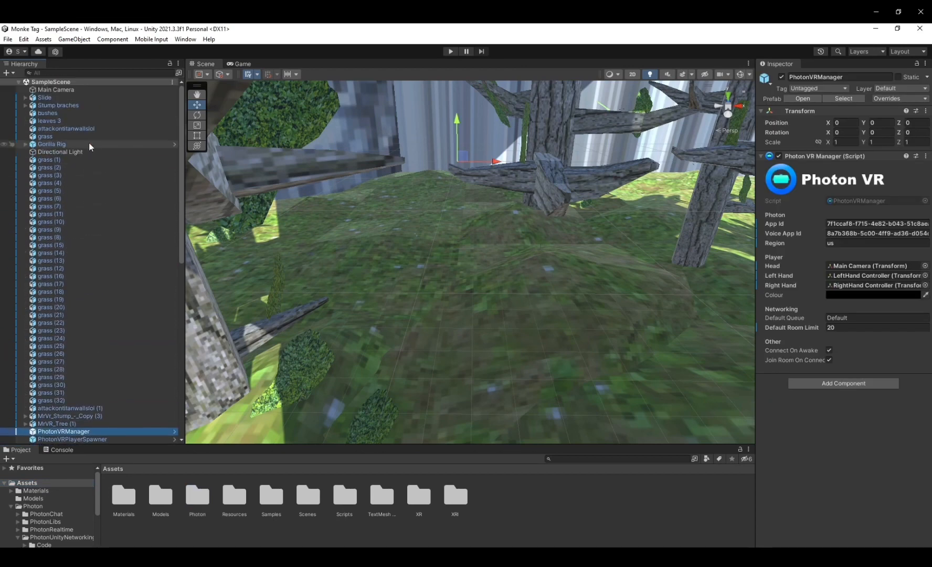
pyautogui.scroll(-4, 82, 222)
pyautogui.scroll(4, 83, 221)
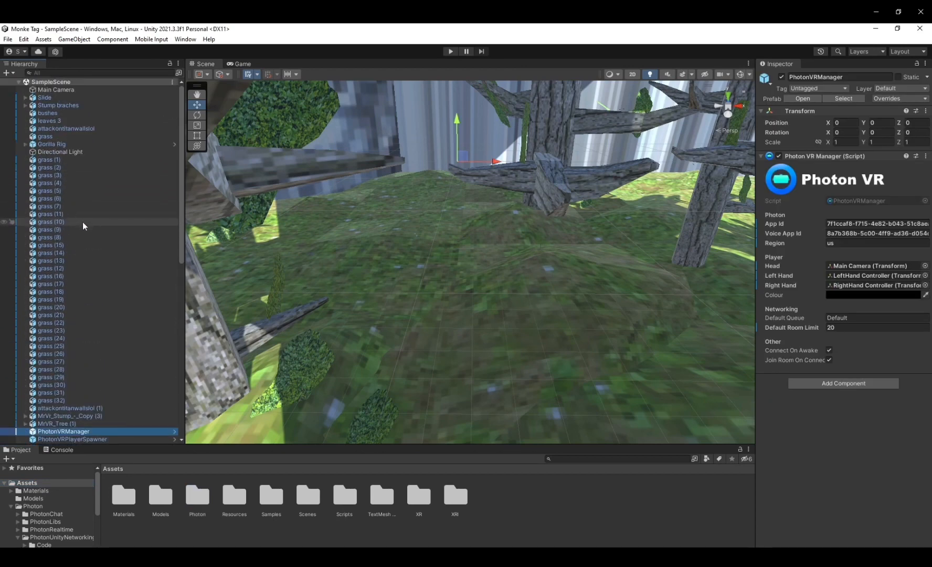
pyautogui.scroll(-4, 67, 254)
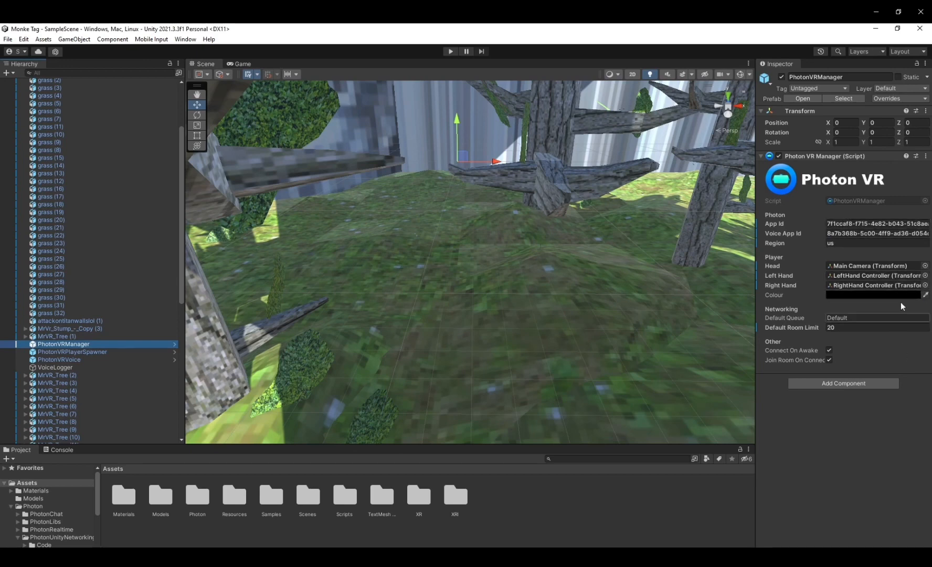
pyautogui.scroll(5, 138, 280)
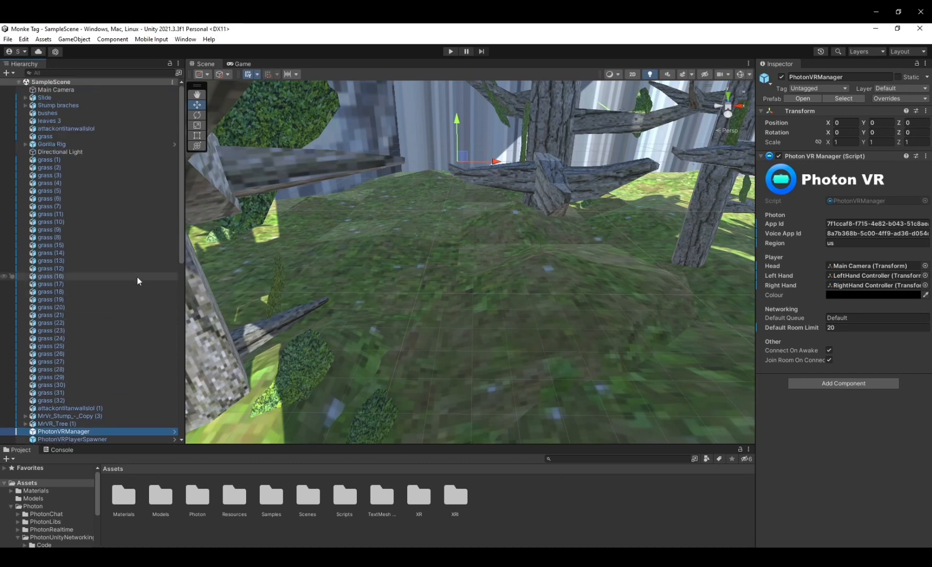
# - Expand Gorilla Rig and GorillaPlayer to show the camera and hand controllers, and check PhotonVRManager's default room limit
pyautogui.click(25, 144)
pyautogui.click(32, 167)
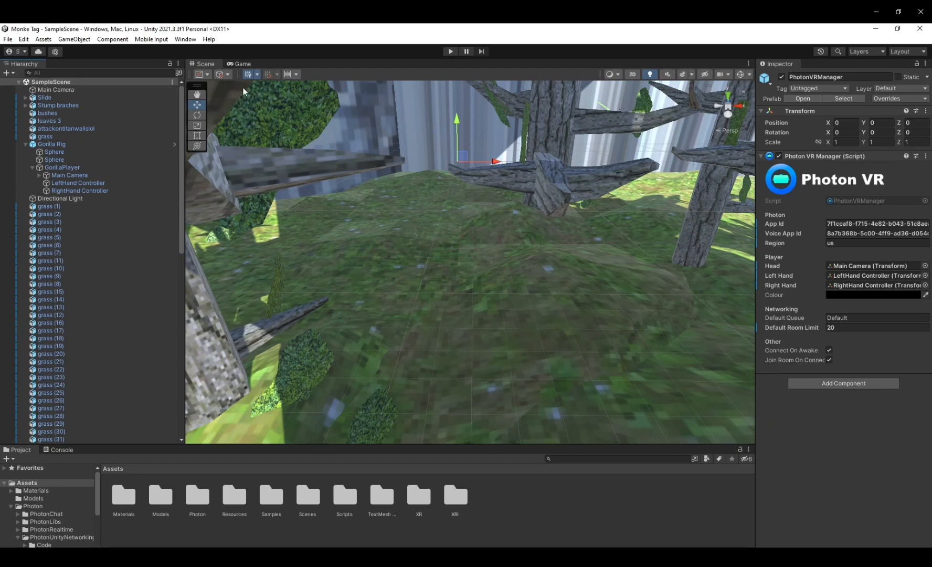
pyautogui.click(832, 329)
pyautogui.scroll(-6, 93, 263)
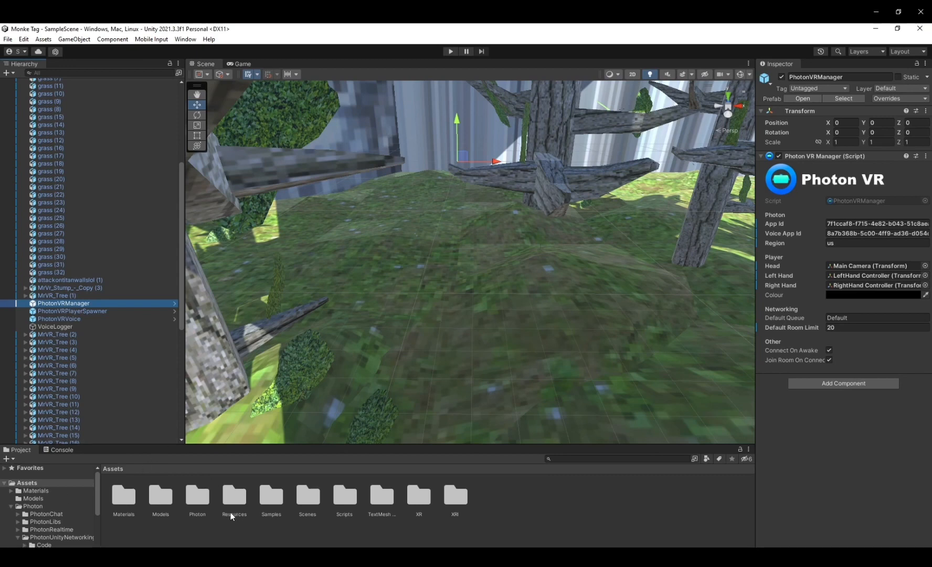
# - Open the Player prefab from Resources > PhotonVR for editing and clear the selection
pyautogui.click(198, 500)
pyautogui.doubleClick(234, 499)
pyautogui.doubleClick(172, 500)
pyautogui.doubleClick(239, 498)
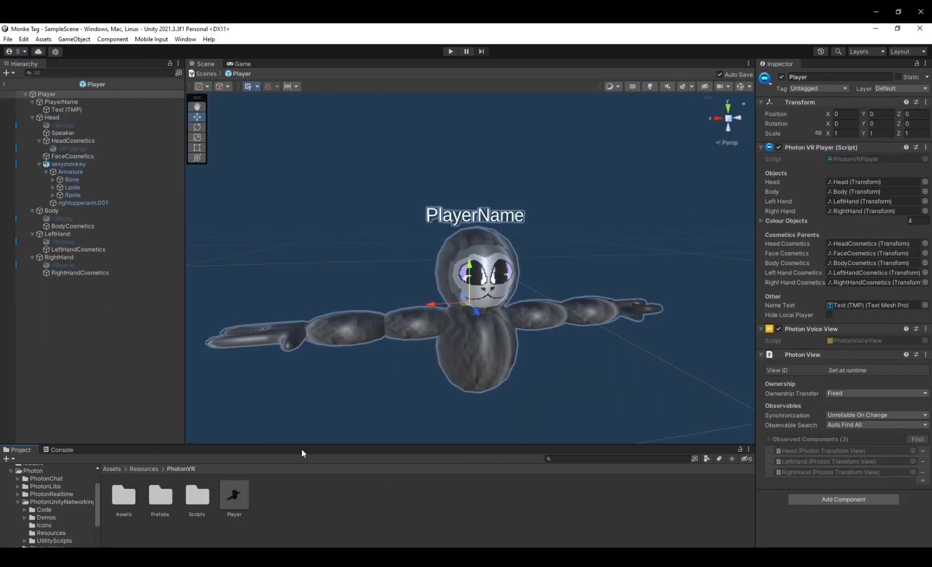
pyautogui.scroll(3, 636, 202)
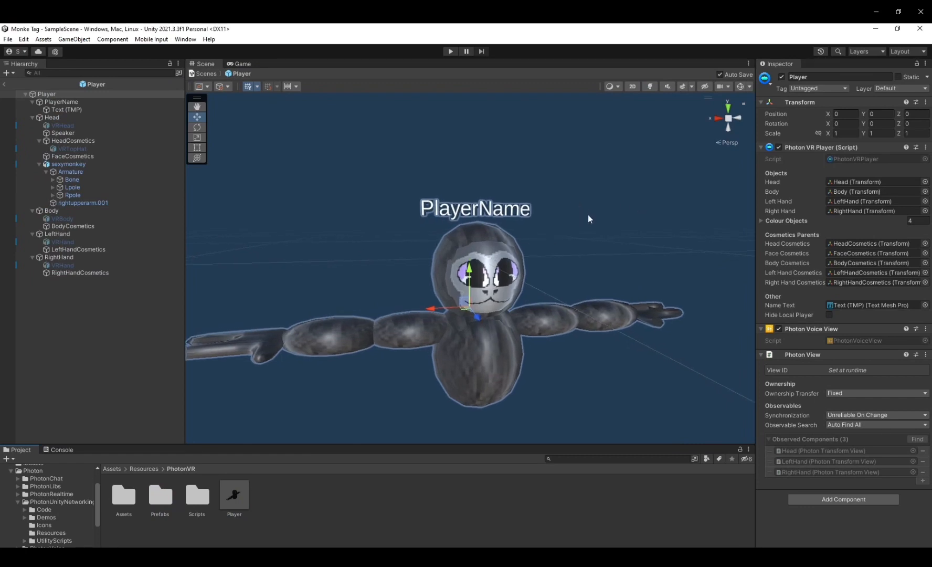
pyautogui.click(570, 249)
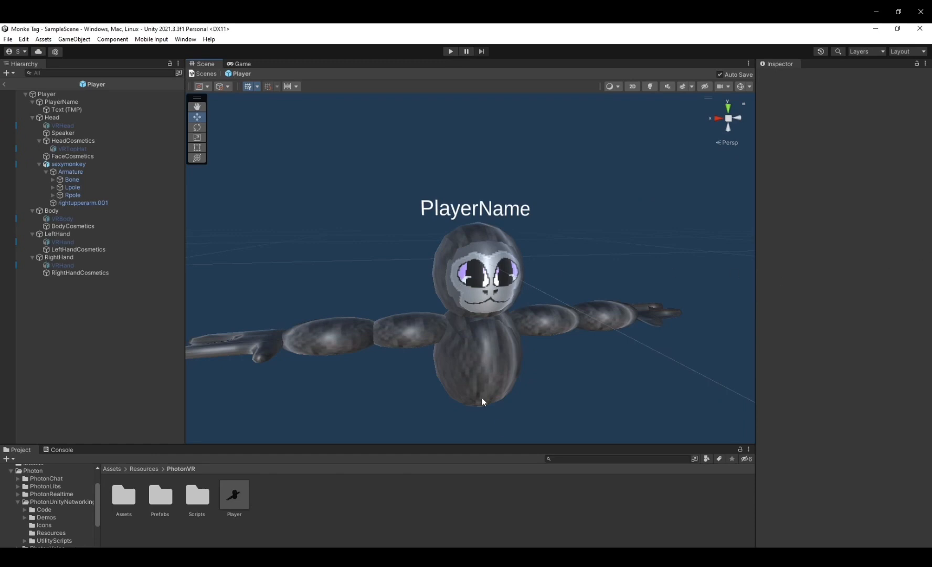
# - Look through the Downloads folder in File Explorer for model and package files, and minimize its window
pyautogui.click(248, 556)
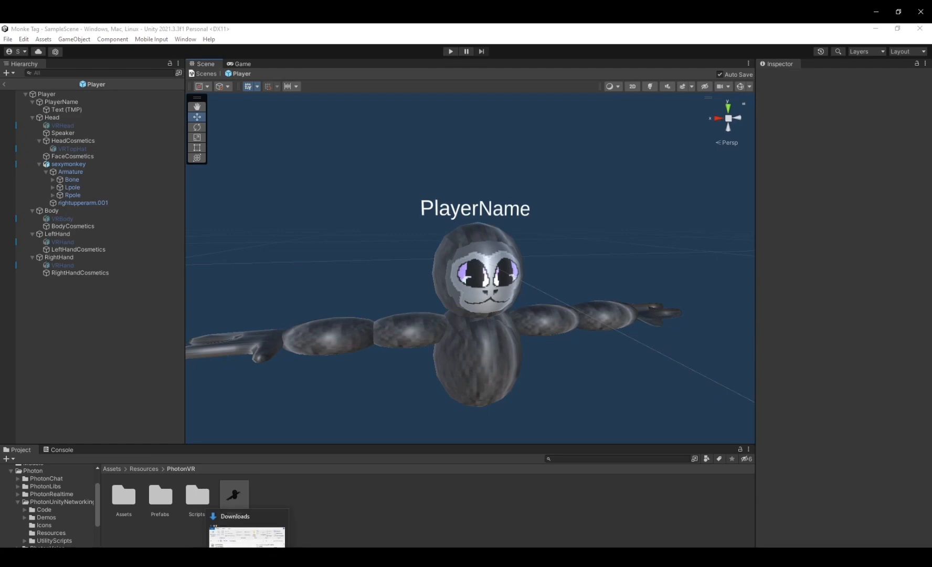
pyautogui.scroll(-3, 272, 262)
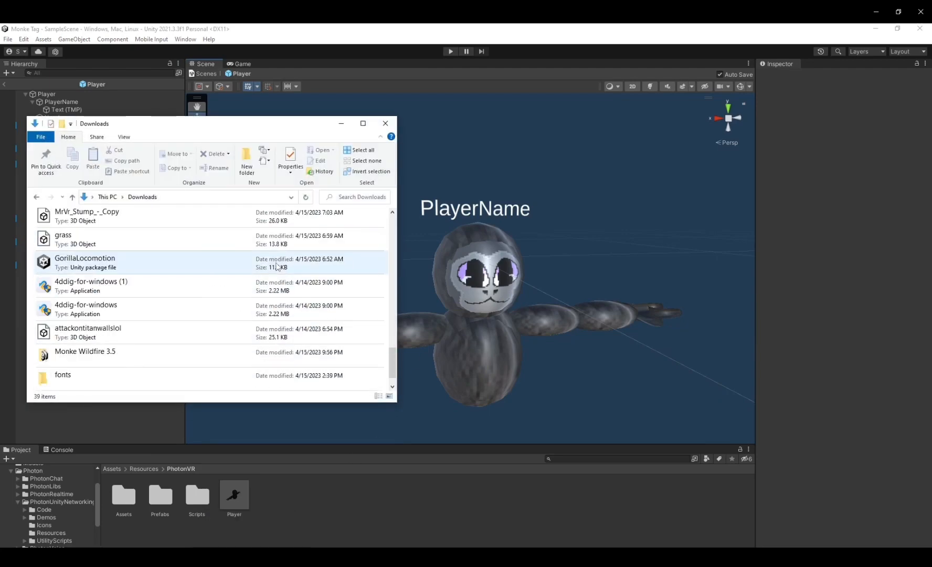
pyautogui.scroll(5, 278, 265)
pyautogui.scroll(6, 283, 269)
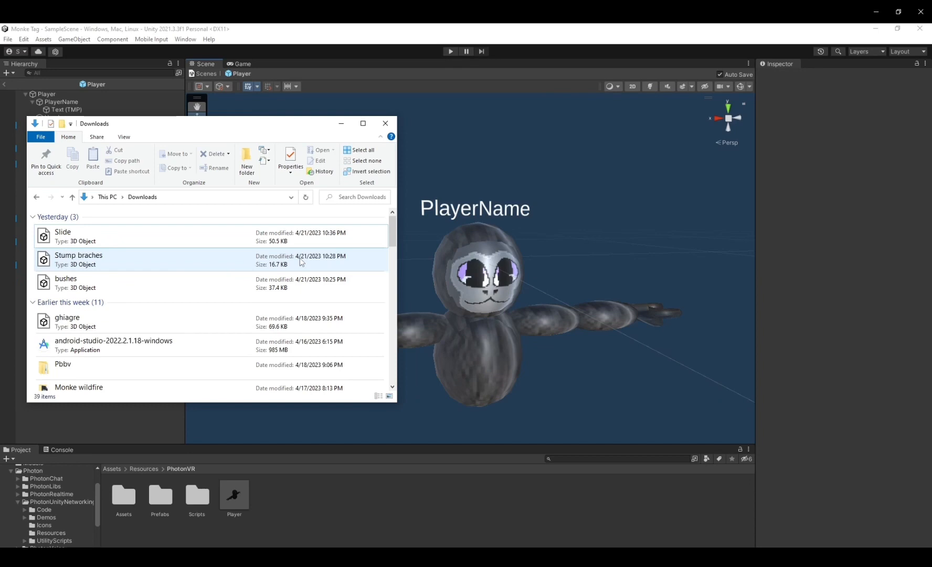
pyautogui.scroll(-8, 273, 283)
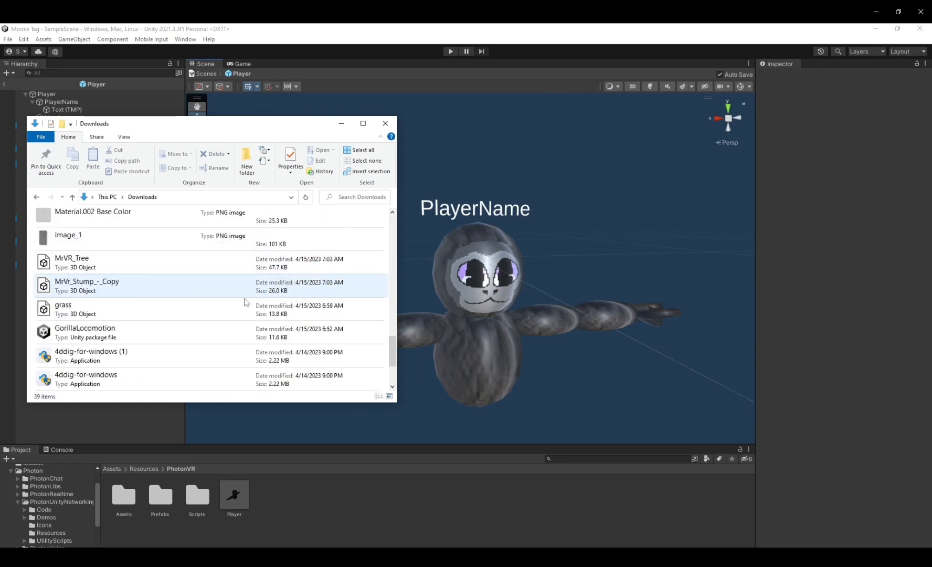
pyautogui.click(339, 124)
# - Select the monkey model under Head in the Player prefab and examine it up close from the front
pyautogui.click(517, 263)
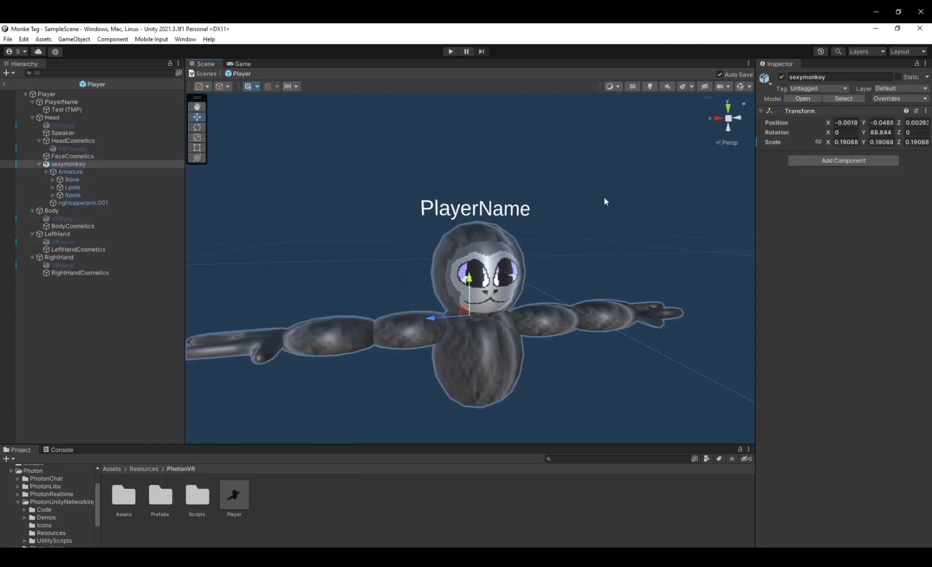
pyautogui.moveTo(598, 197); pyautogui.dragTo(533, 188, button='right')
pyautogui.press('w')
pyautogui.press('s')
pyautogui.press('w')
pyautogui.press('w')
pyautogui.press('s')
pyautogui.press('w')
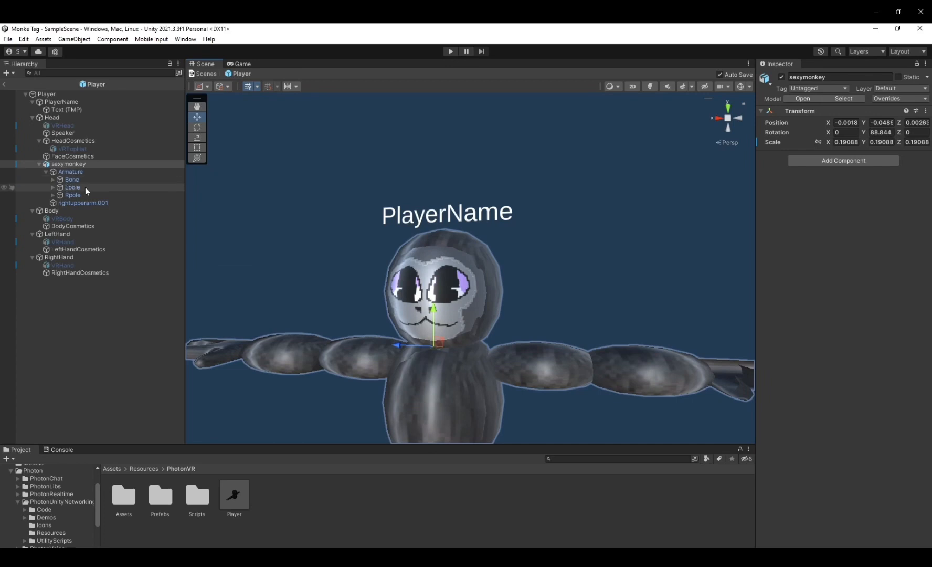
# - Expand the monkey's armature through Bone.001, Bone.005 and Bone.006, and select Bone.009 to view its Fast IK Fabric settings
pyautogui.click(53, 180)
pyautogui.click(59, 203)
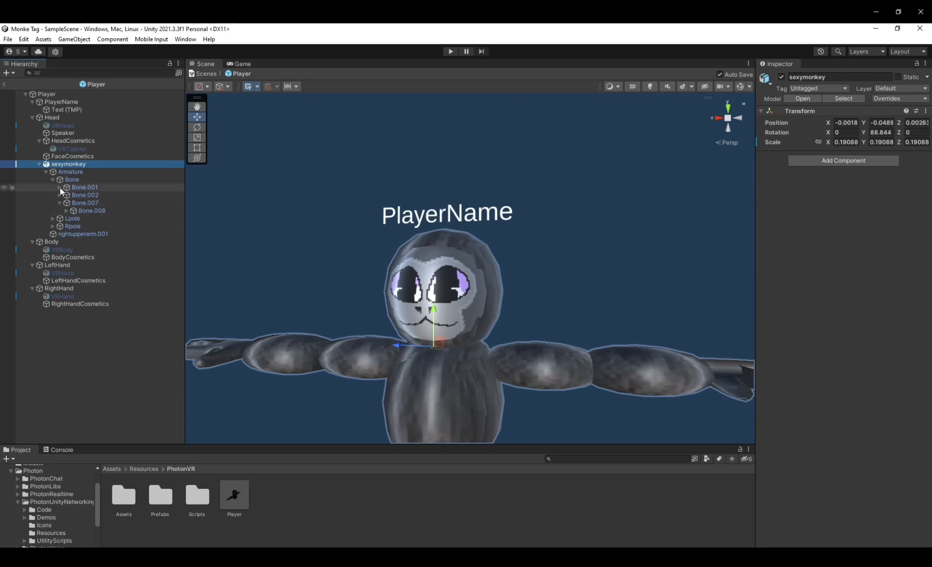
pyautogui.click(60, 187)
pyautogui.click(66, 194)
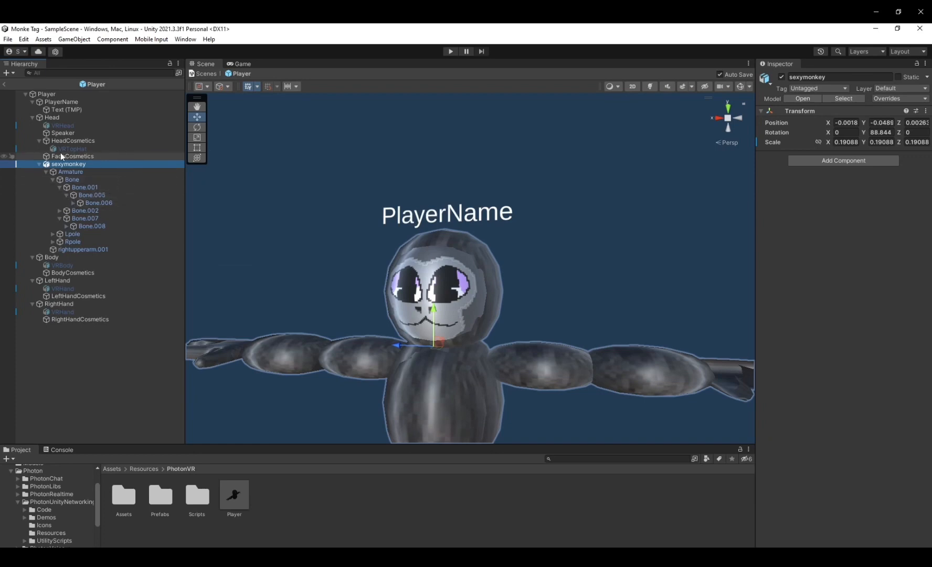
pyautogui.click(73, 203)
pyautogui.click(116, 211)
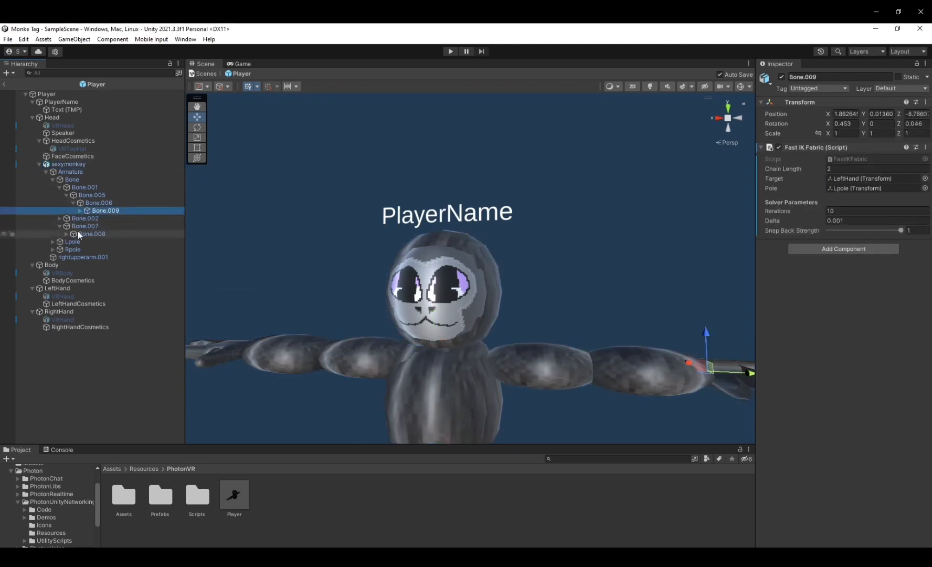
# - Expand the Bone.002 chain down to Bone.018 and compare its Fast IK Fabric settings with those of Bone.009
pyautogui.click(59, 226)
pyautogui.click(59, 219)
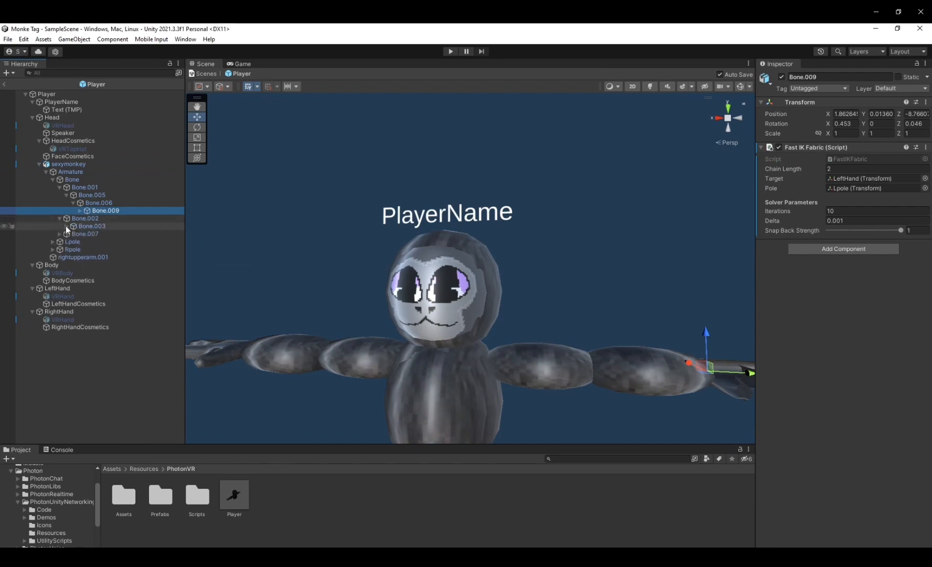
pyautogui.click(66, 226)
pyautogui.click(74, 233)
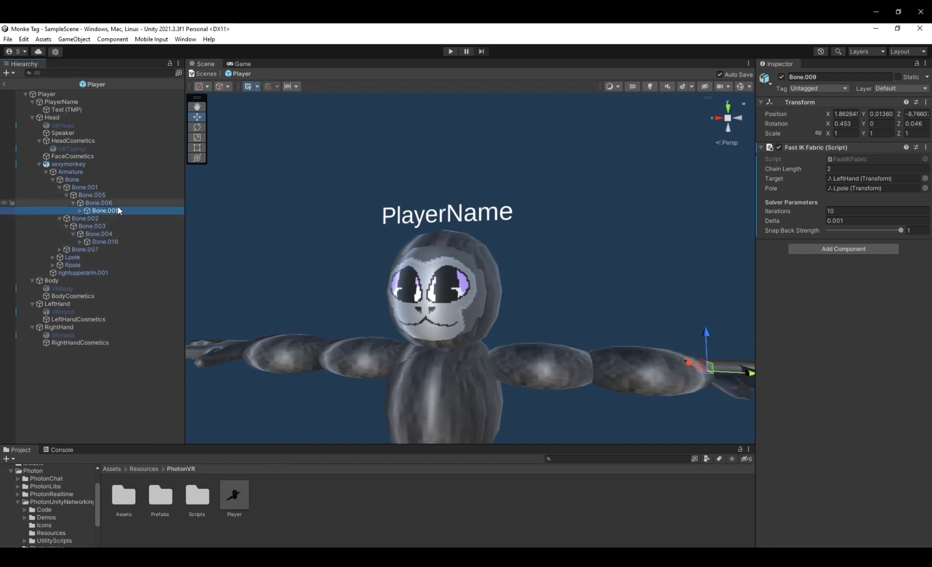
pyautogui.click(116, 242)
pyautogui.click(109, 210)
pyautogui.click(109, 242)
pyautogui.click(119, 210)
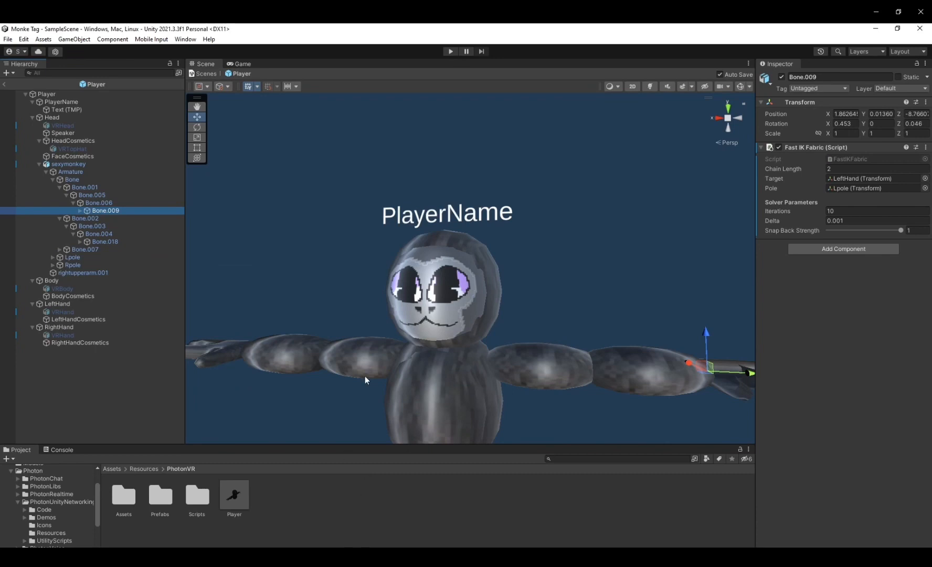
# - Show the project's Assets folder, look for the FastIKFabric script in Downloads in File Explorer, and minimize its window
pyautogui.scroll(3, 63, 482)
pyautogui.click(62, 482)
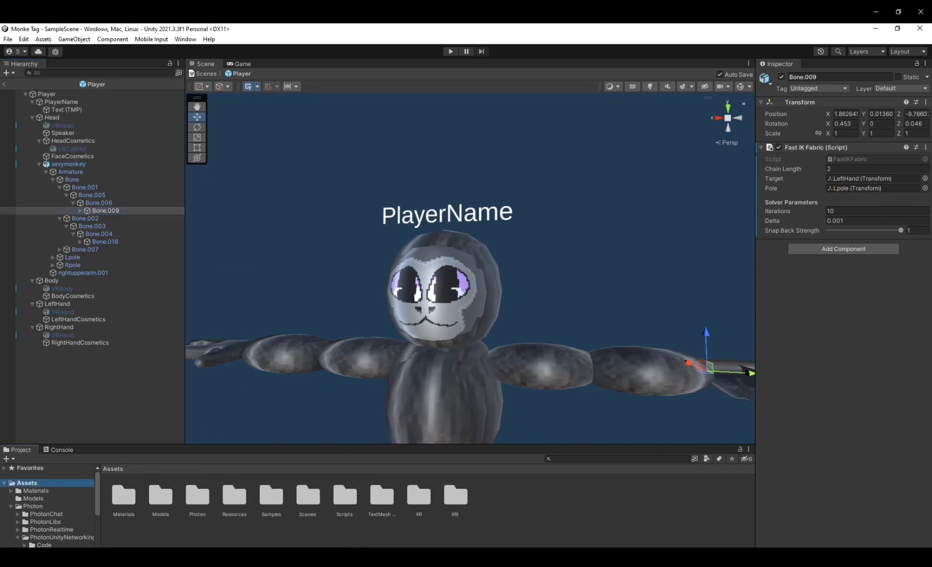
pyautogui.click(163, 556)
pyautogui.scroll(-3, 115, 314)
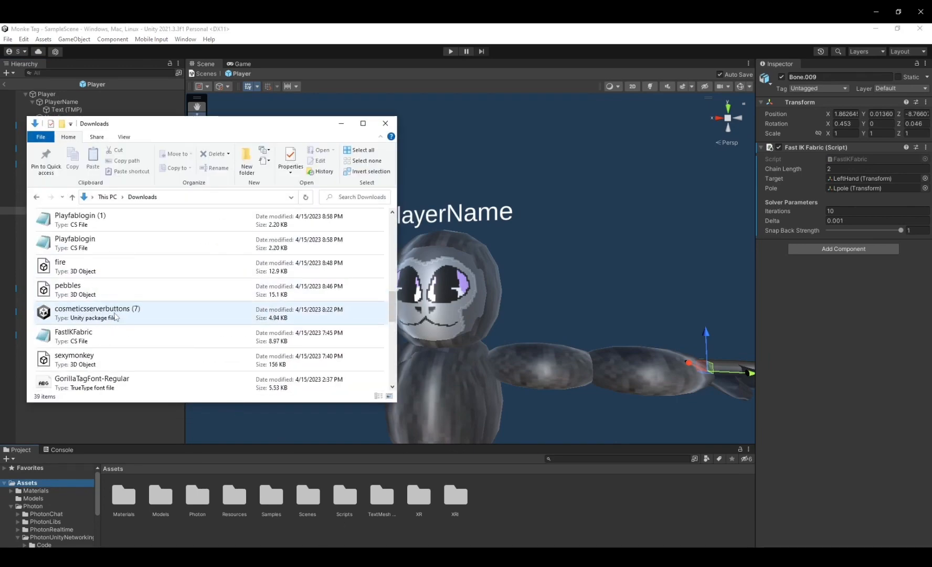
pyautogui.scroll(-1, 116, 334)
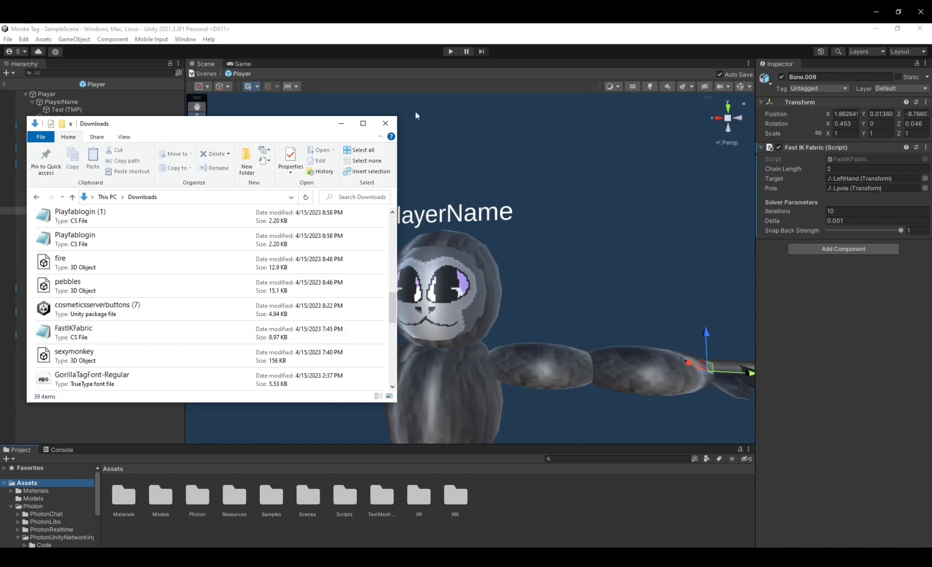
pyautogui.click(341, 123)
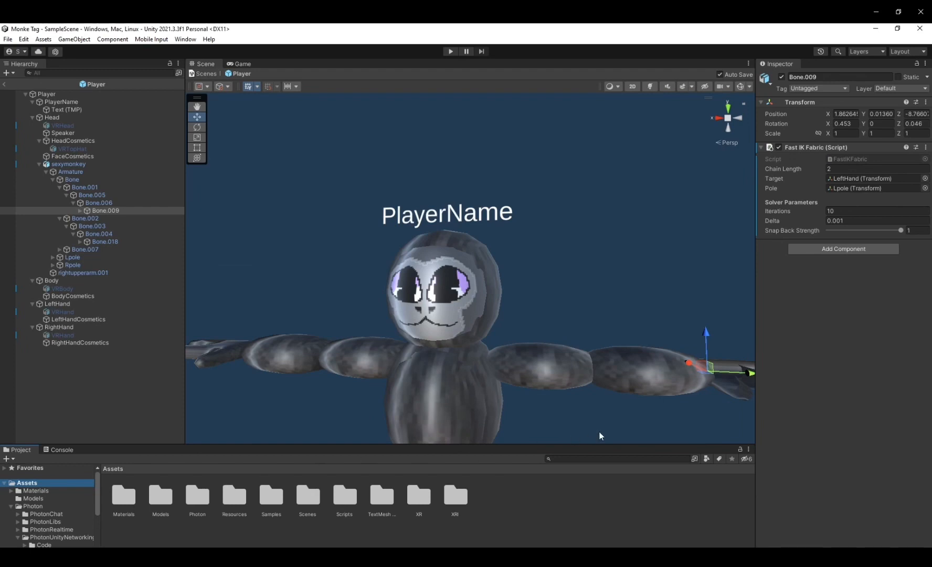
# - Search the project assets for "fast" and select the FastIKFabric script to inspect it
pyautogui.click(598, 458)
pyautogui.write('fast')
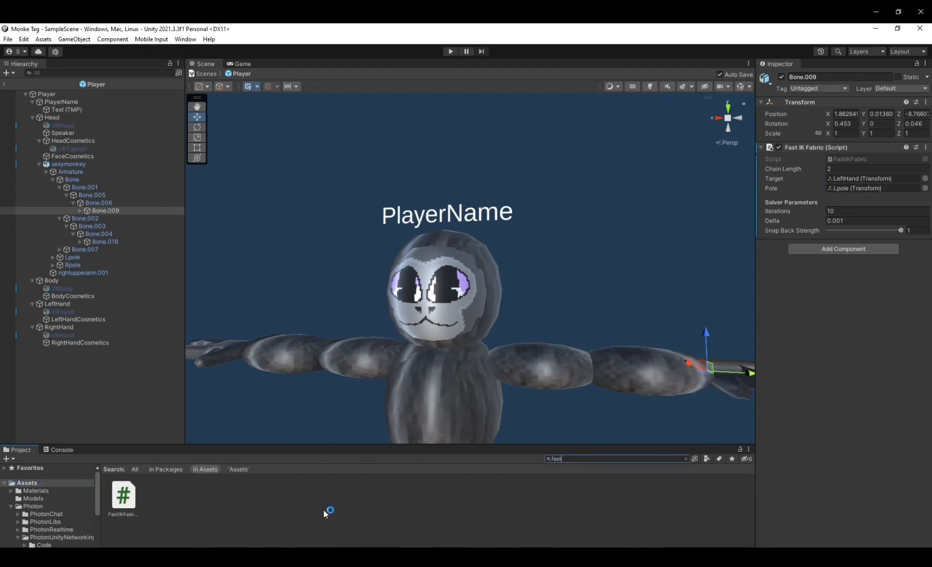
pyautogui.click(123, 496)
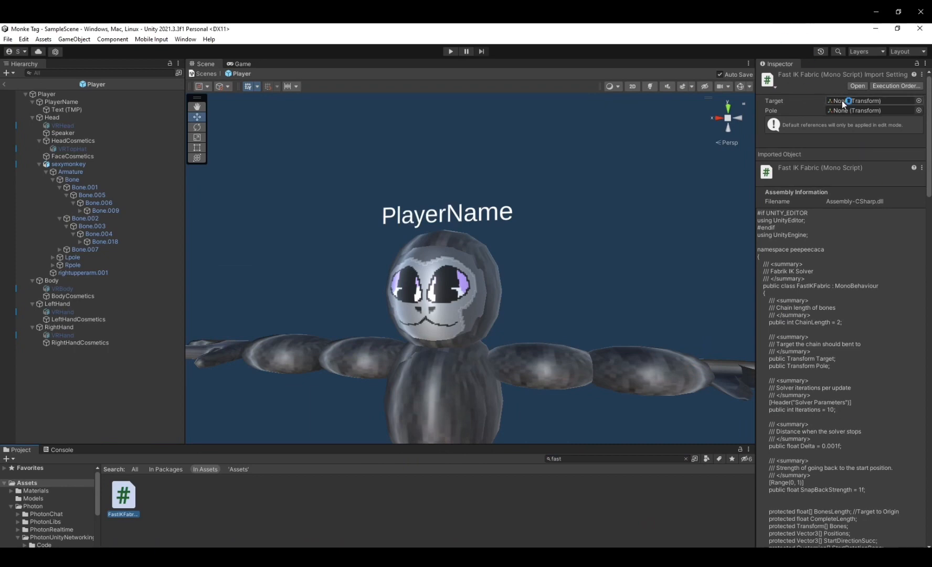
# - Set the Fast IK Fabric target and pole to RightHand and Rpole on Bone.009, and to LeftHand and Lpole on Bone.018
pyautogui.click(111, 209)
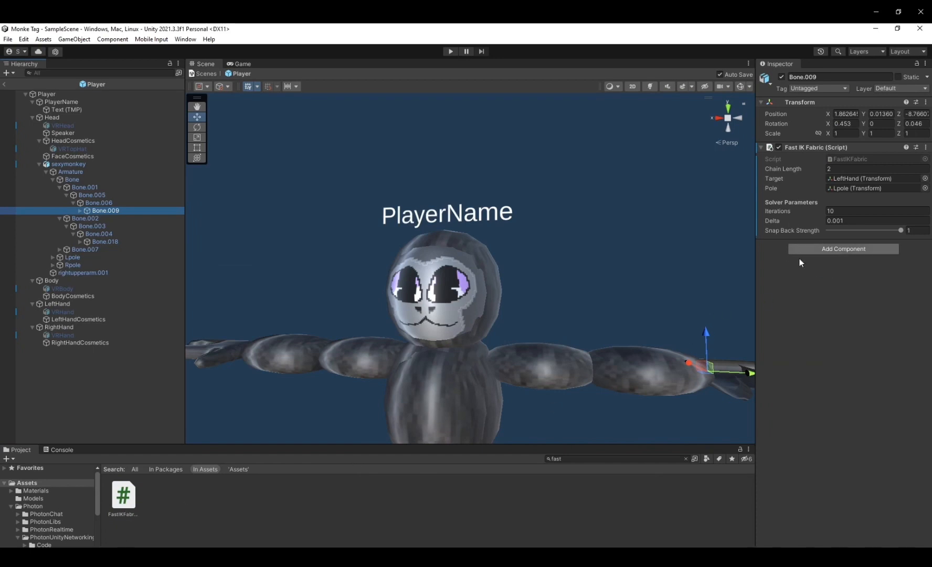
pyautogui.click(120, 241)
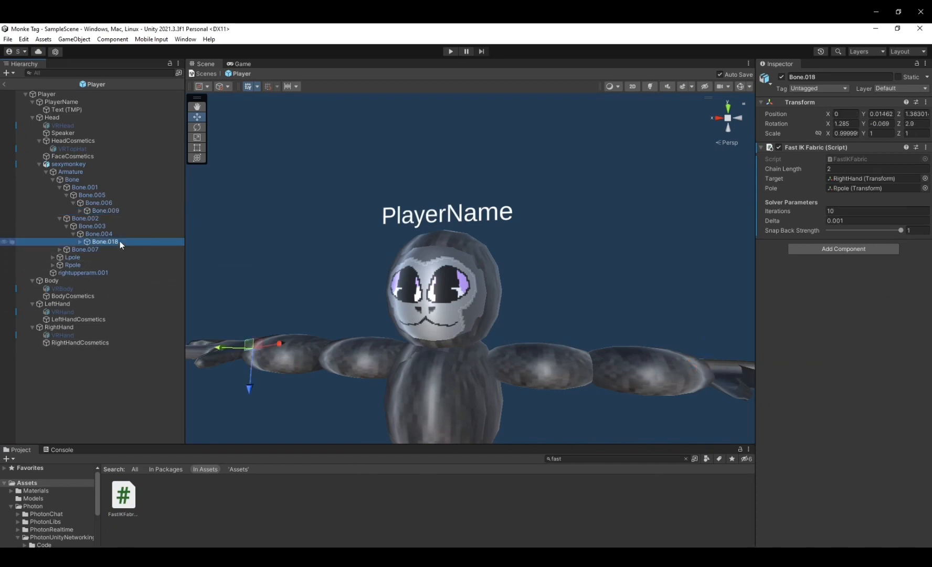
pyautogui.click(107, 209)
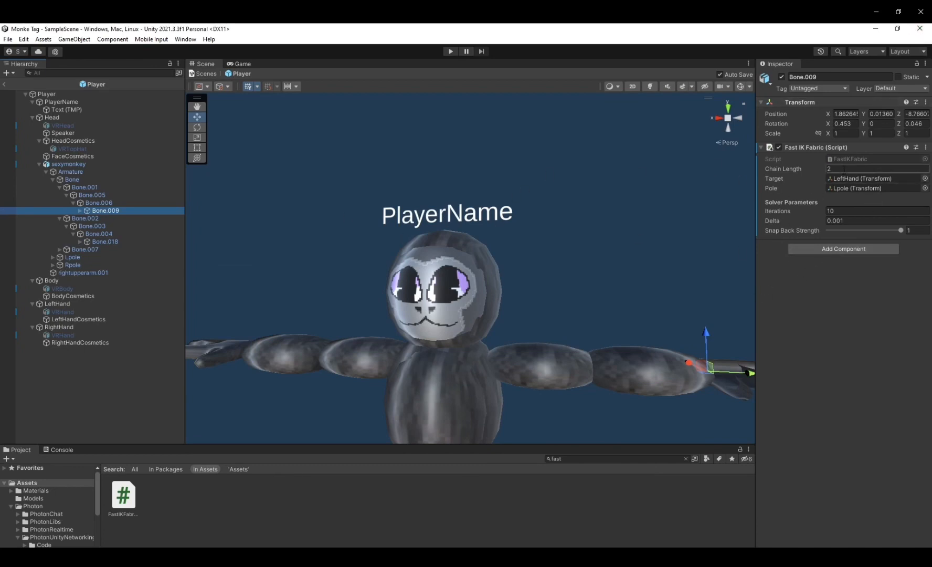
pyautogui.rightClick(546, 240)
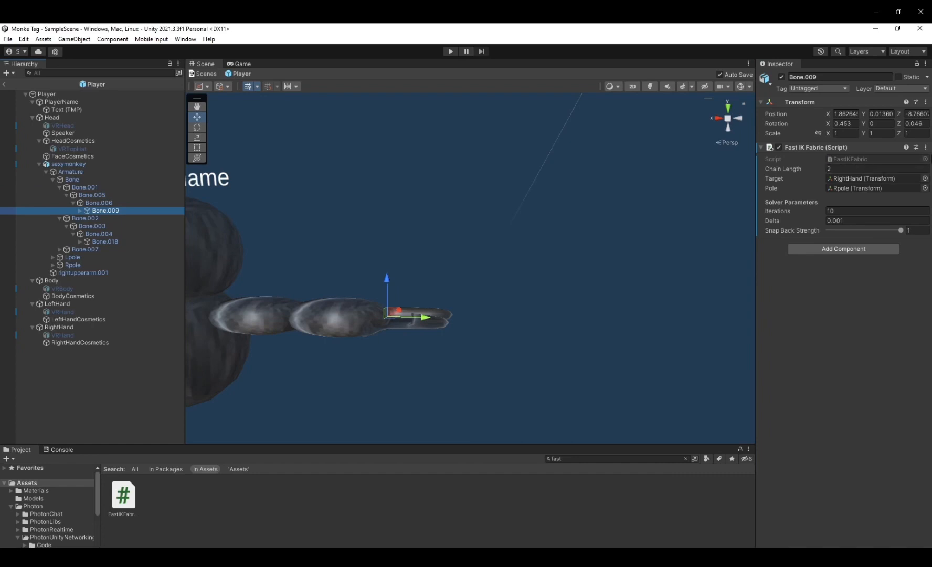
pyautogui.click(831, 210)
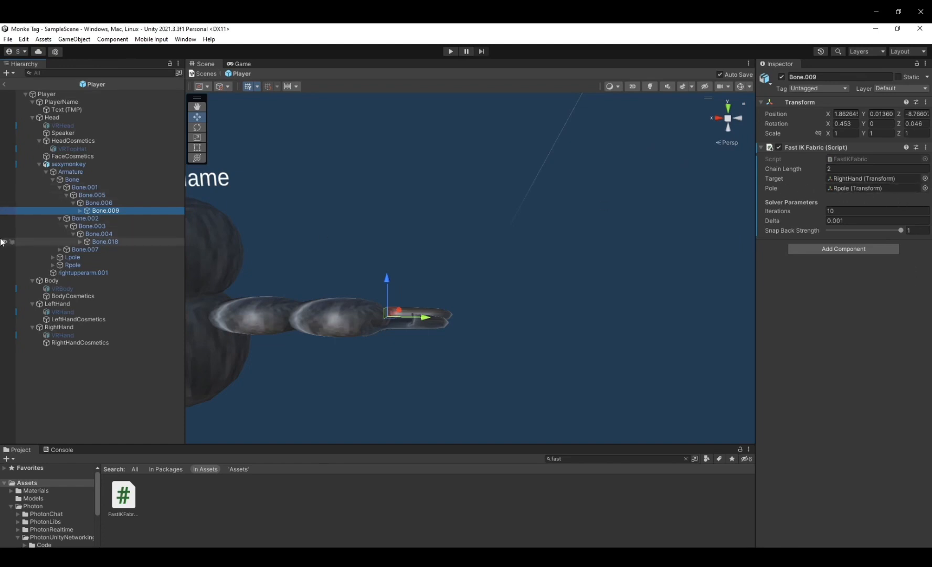
pyautogui.click(118, 241)
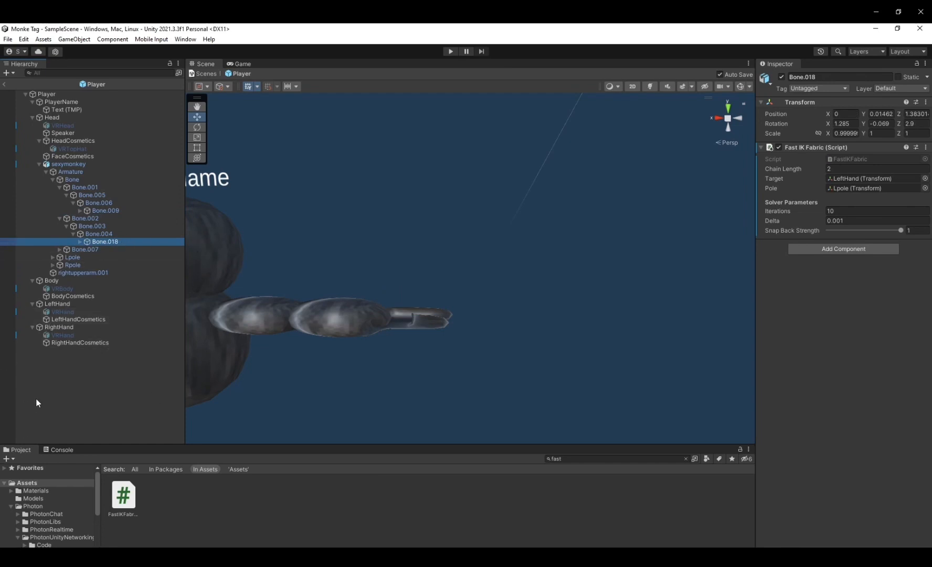
# - Select the monkey model in the Player prefab and examine its face and outstretched arms from several angles
pyautogui.press('s')
pyautogui.moveTo(674, 254)
pyautogui.mouseDown(button='right')
pyautogui.moveTo(585, 255)
pyautogui.moveTo(676, 268)
pyautogui.mouseUp(button='right')
pyautogui.click(584, 255)
pyautogui.press('a')
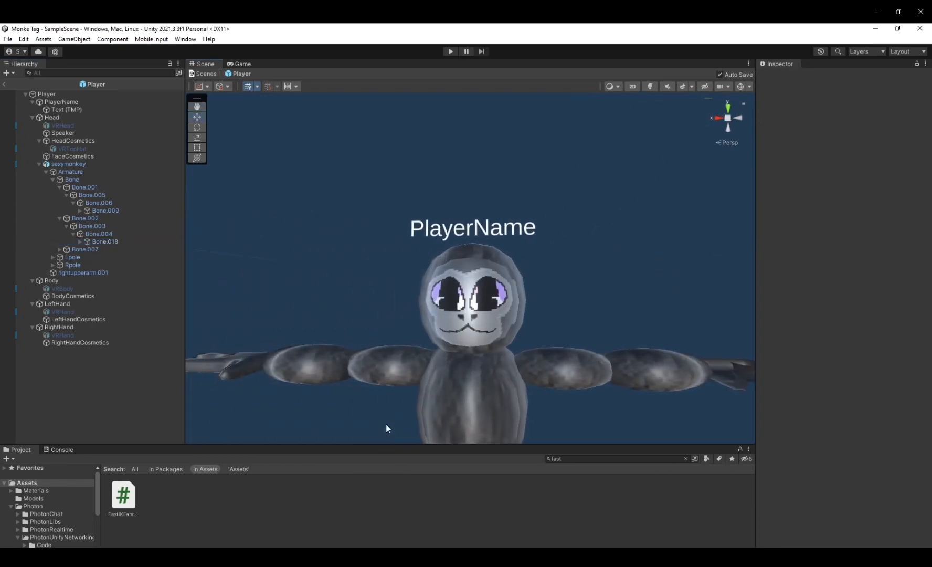
pyautogui.click(456, 358)
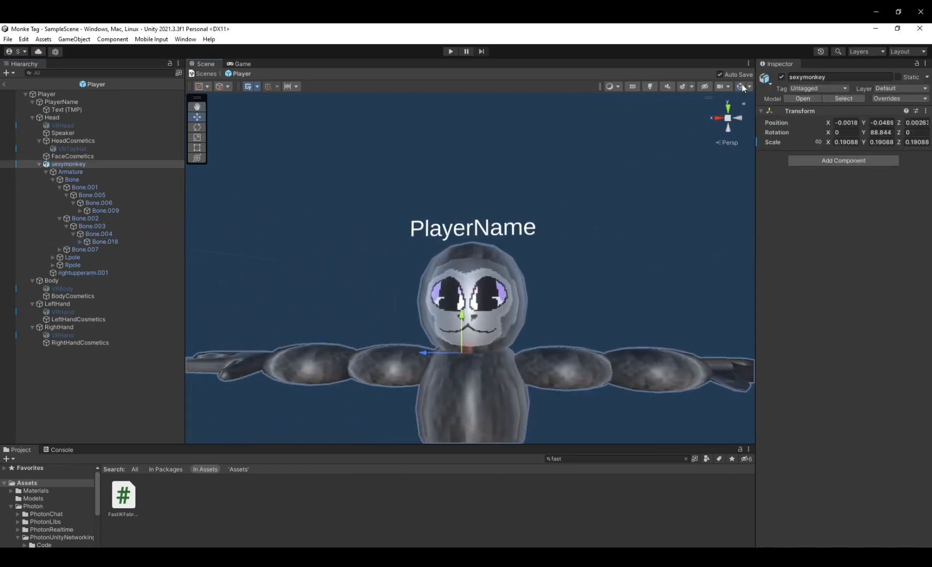
pyautogui.click(742, 87)
pyautogui.press('w')
pyautogui.moveTo(527, 194); pyautogui.dragTo(598, 230, button='right')
pyautogui.moveTo(560, 303); pyautogui.dragTo(686, 227, button='right')
pyautogui.press('s')
pyautogui.press('w')
pyautogui.press('f')
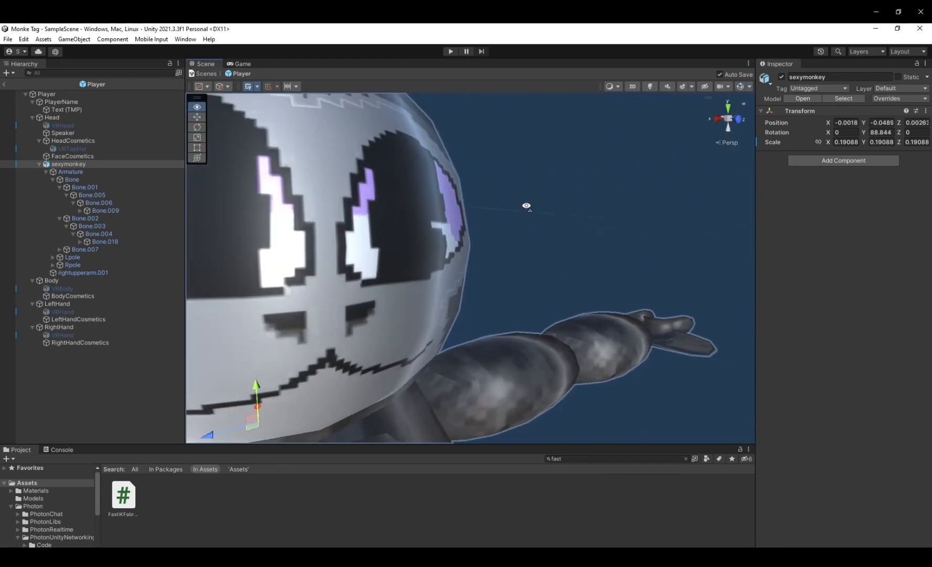
# - Leave the Player prefab for the main scene and save the scene
pyautogui.click(191, 75)
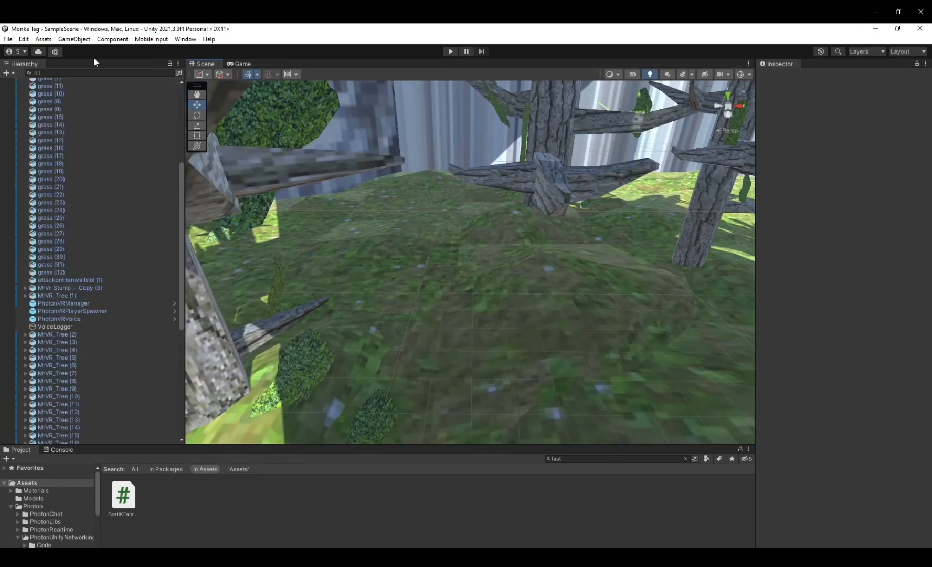
pyautogui.click(8, 39)
pyautogui.click(24, 86)
# - Run the scene in Play mode, select the Gorilla Rig and examine the spawned monkey player in the Scene view
pyautogui.moveTo(377, 223); pyautogui.dragTo(353, 183, button='right')
pyautogui.moveTo(527, 176); pyautogui.dragTo(386, 46, button='right')
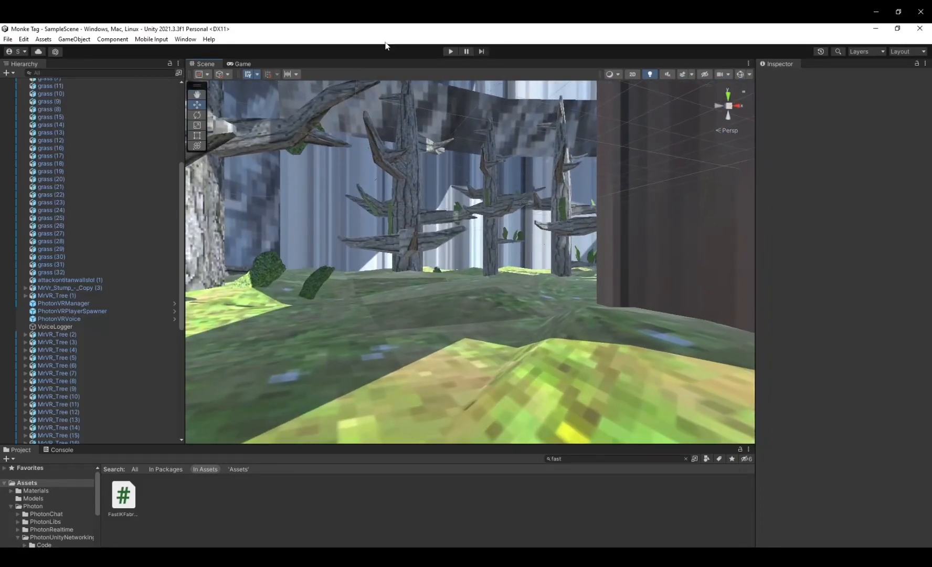
pyautogui.click(452, 52)
pyautogui.click(532, 328)
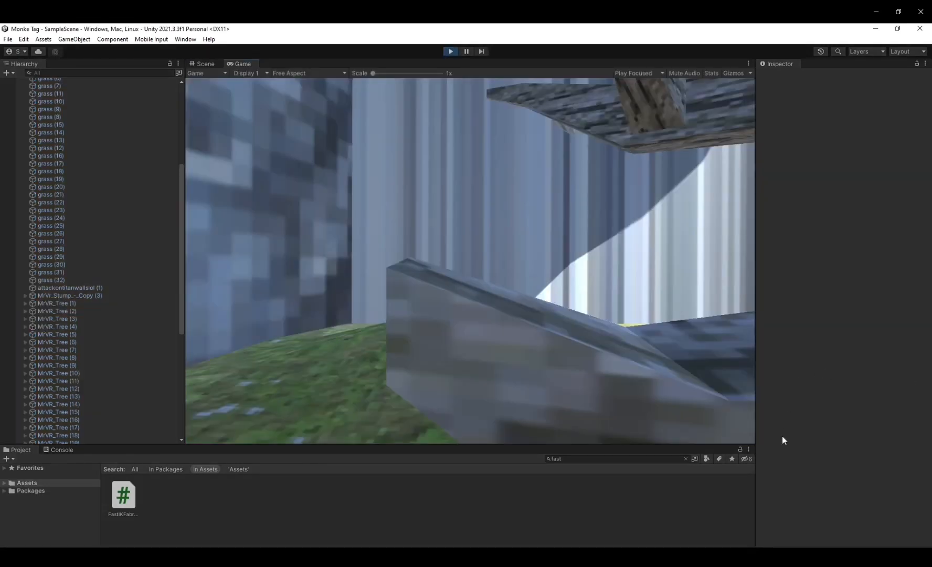
pyautogui.click(207, 64)
pyautogui.moveTo(719, 271); pyautogui.dragTo(121, 278, button='right')
pyautogui.scroll(6, 118, 215)
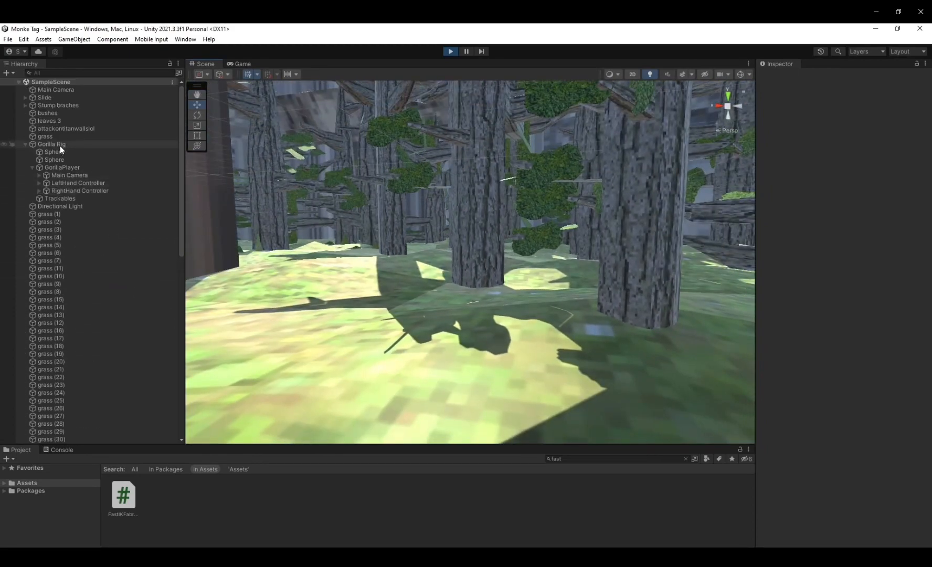
pyautogui.click(60, 146)
pyautogui.moveTo(455, 296); pyautogui.dragTo(322, 278, button='right')
pyautogui.press('w')
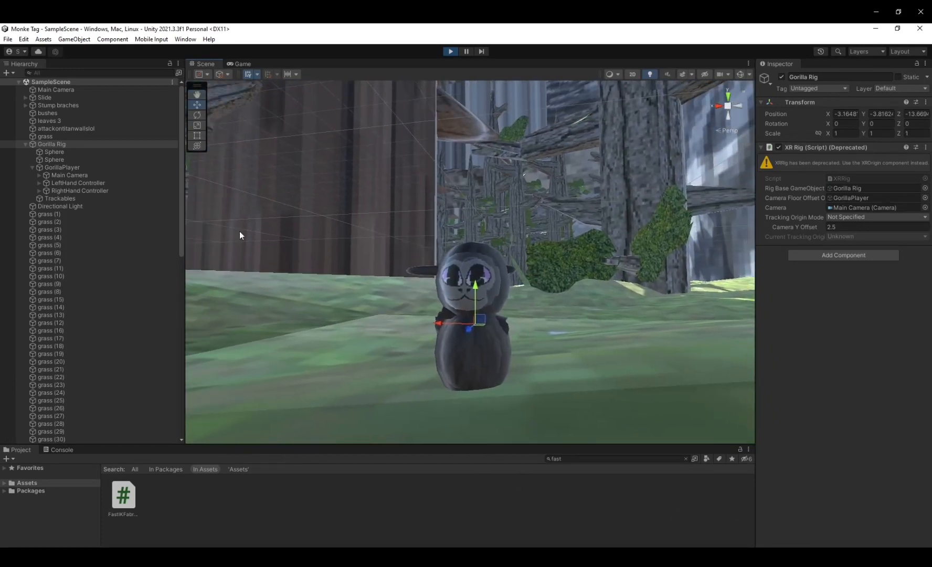
# - Test the monkey's arm IK by moving the LeftHand Controller around, ending at about X 0.991, Y 0.058
pyautogui.click(70, 183)
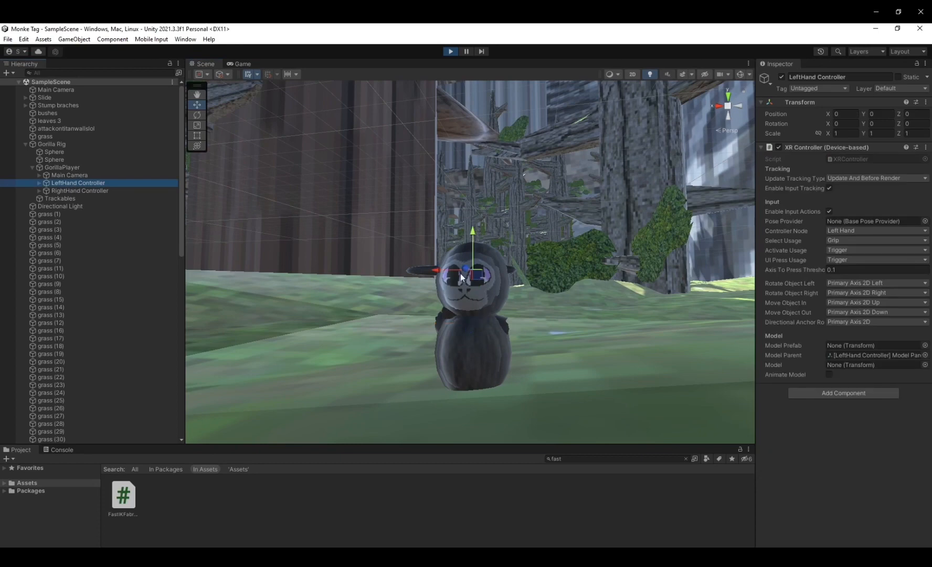
pyautogui.click(444, 277)
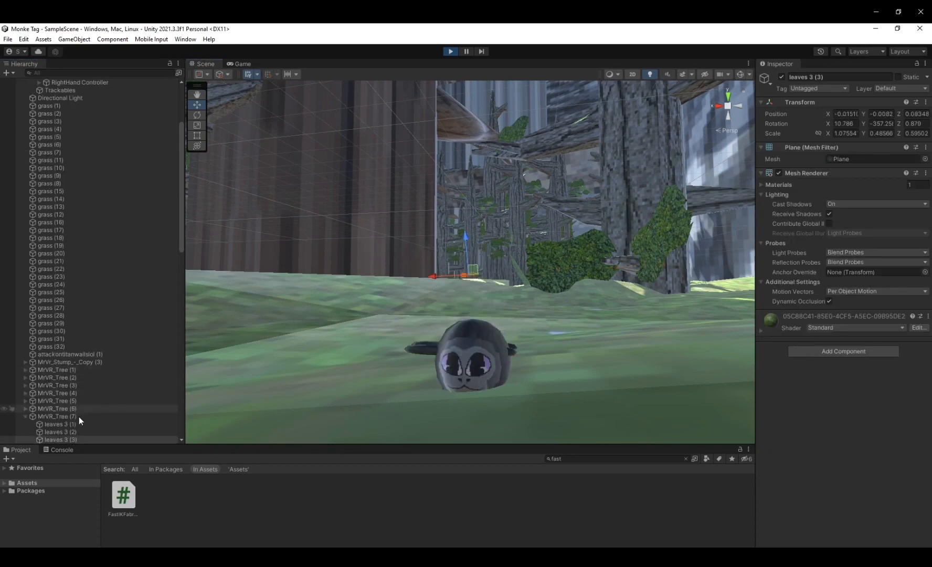
pyautogui.moveTo(562, 228); pyautogui.dragTo(546, 238, button='right')
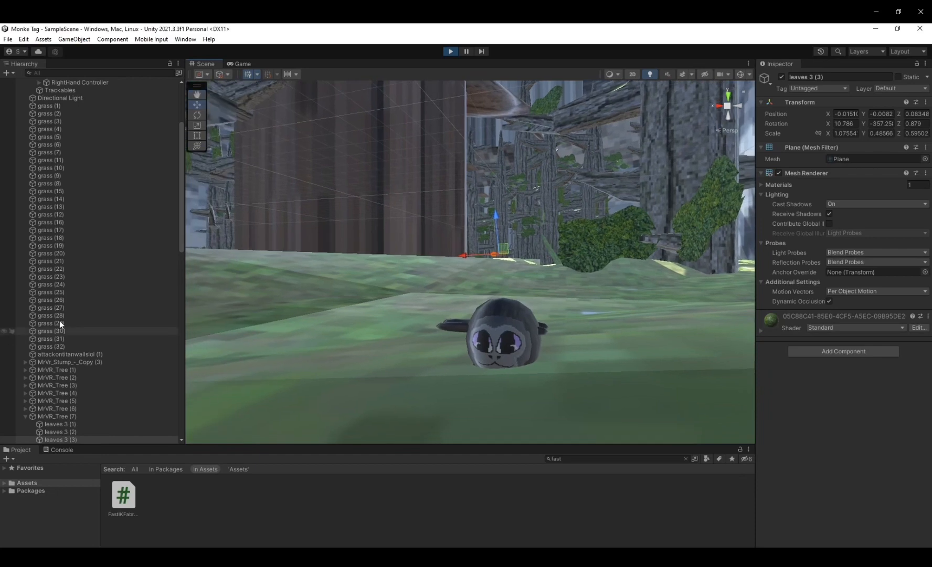
pyautogui.scroll(5, 64, 258)
pyautogui.click(83, 182)
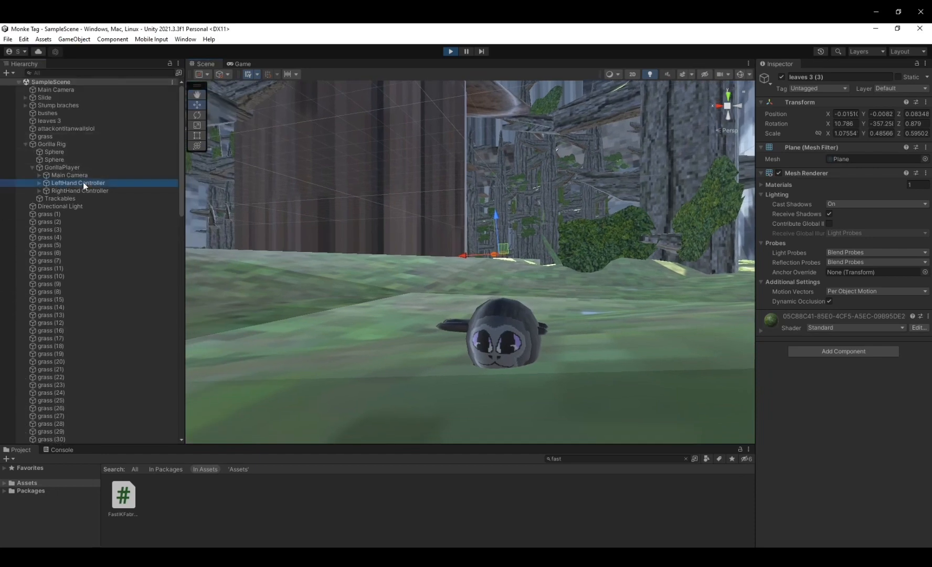
pyautogui.moveTo(503, 277)
pyautogui.mouseDown()
pyautogui.moveTo(511, 182)
pyautogui.moveTo(498, 220)
pyautogui.moveTo(508, 269)
pyautogui.mouseUp()
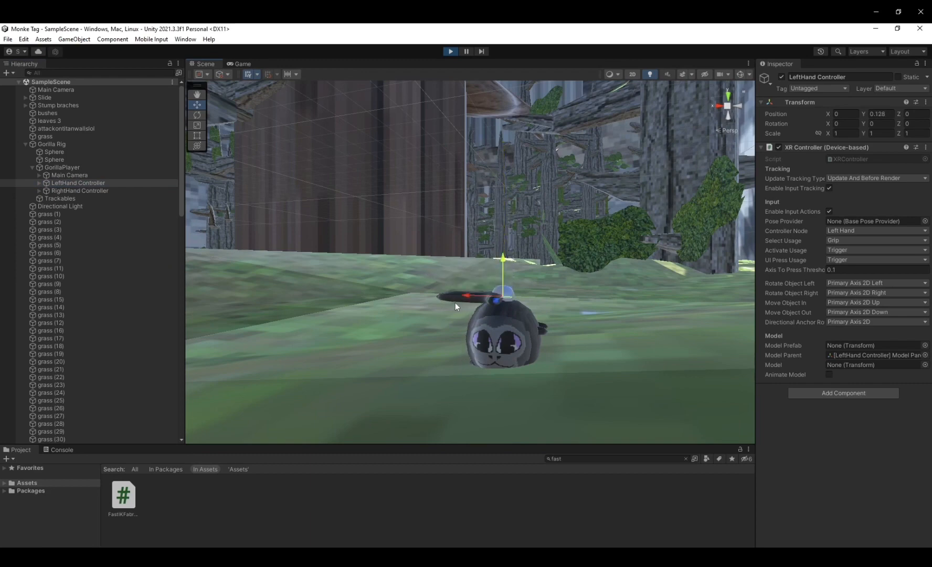
pyautogui.moveTo(472, 295); pyautogui.dragTo(423, 301)
pyautogui.moveTo(454, 264); pyautogui.dragTo(399, 389)
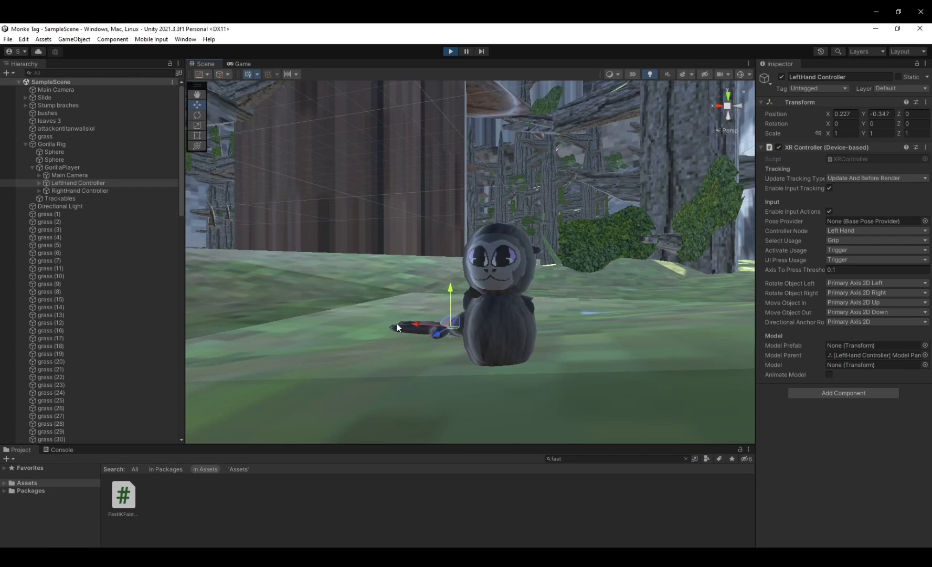
pyautogui.moveTo(418, 326); pyautogui.dragTo(339, 133)
pyautogui.moveTo(345, 43); pyautogui.dragTo(467, 290)
pyautogui.moveTo(491, 255); pyautogui.dragTo(543, 246, button='right')
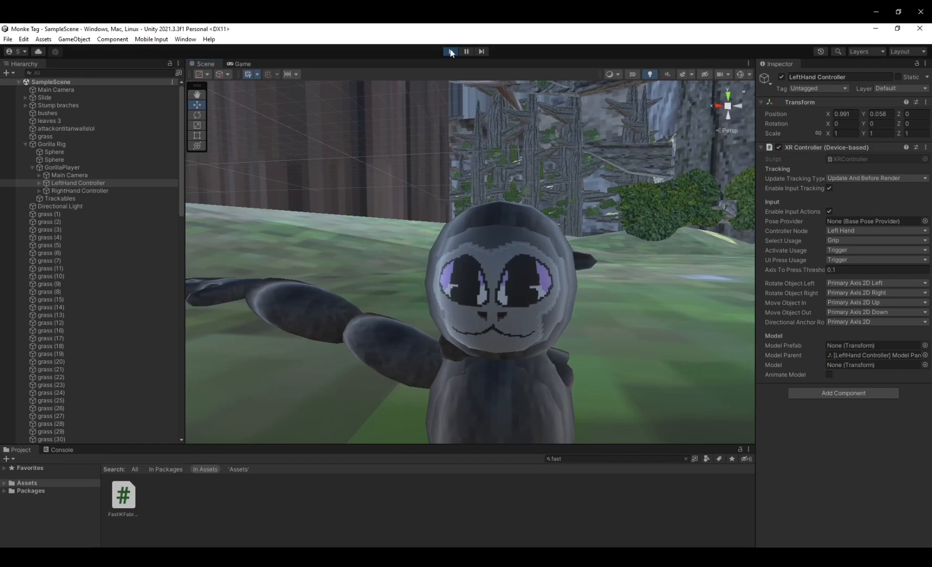
# - Stop Play mode and select the Gorilla Rig in the scene
pyautogui.click(450, 52)
pyautogui.moveTo(579, 285); pyautogui.dragTo(525, 320, button='right')
pyautogui.click(532, 258)
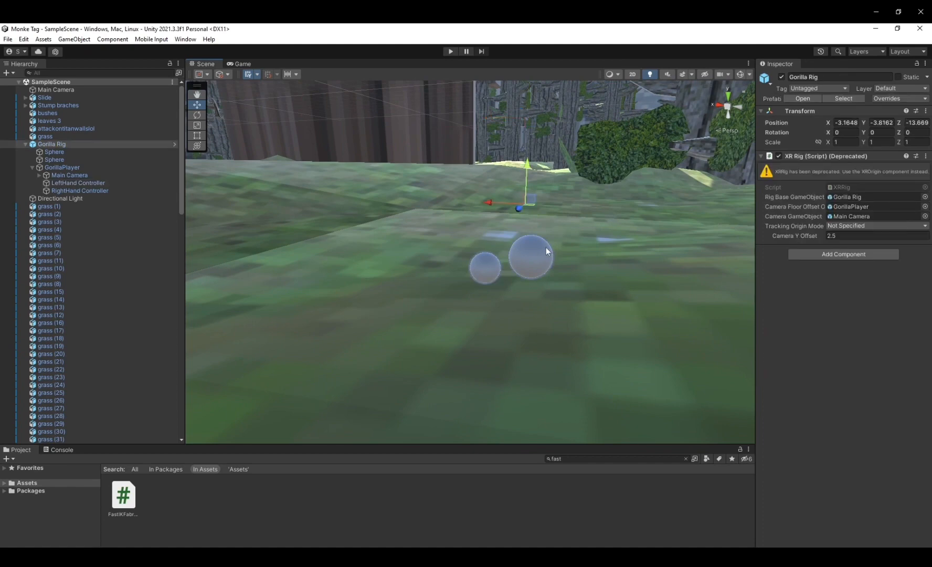